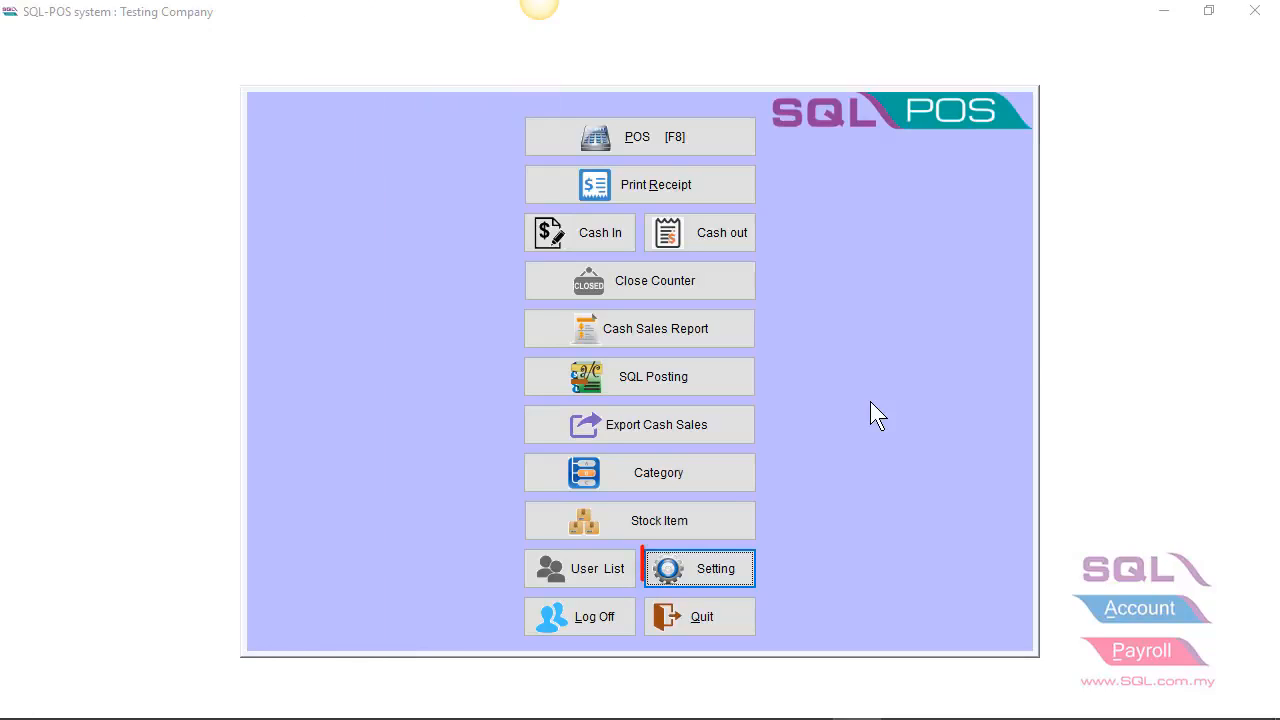
Step: In the SQL Account settings, choose ACC-0216.FDB from the DCF database list as the linked accounting database
click(714, 572)
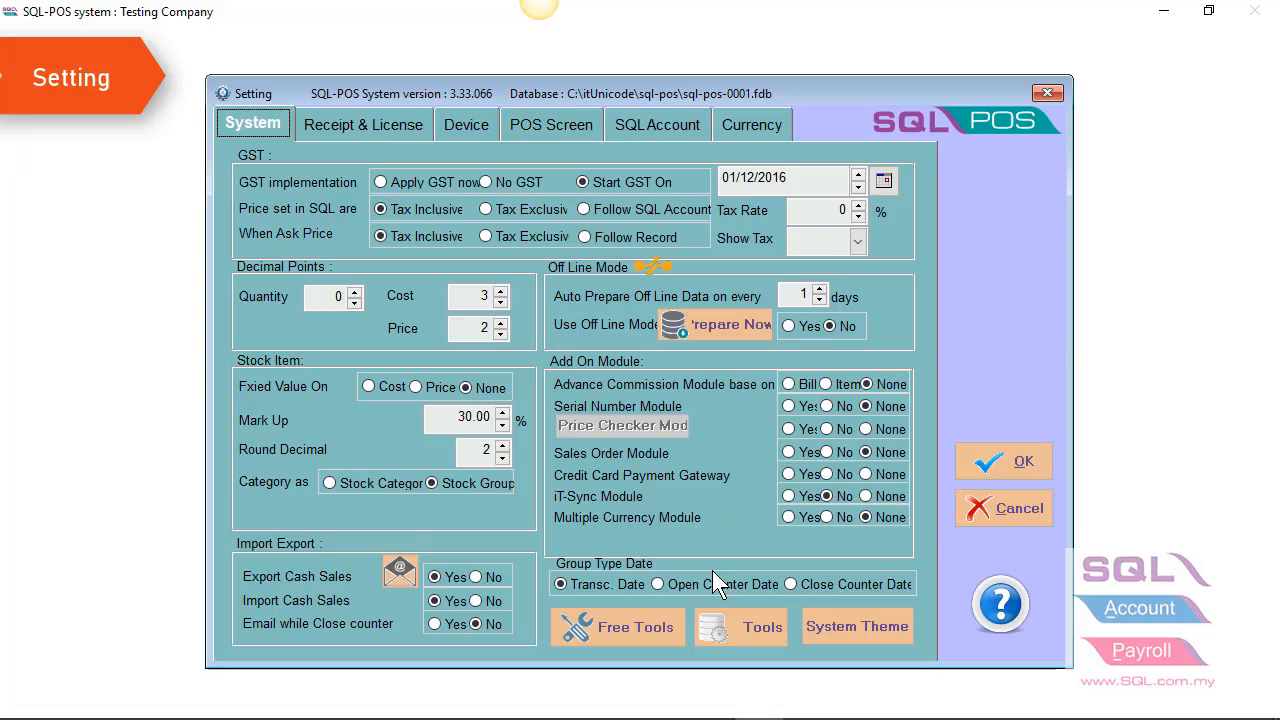
click(659, 116)
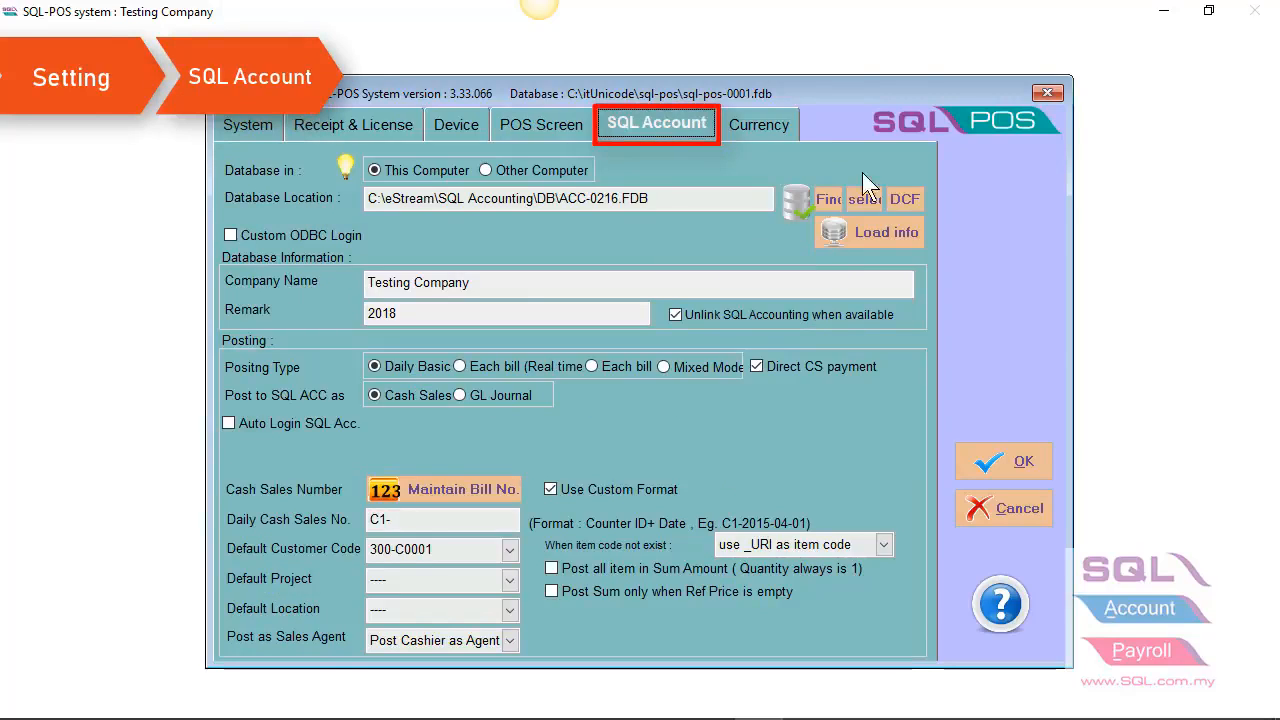
click(898, 196)
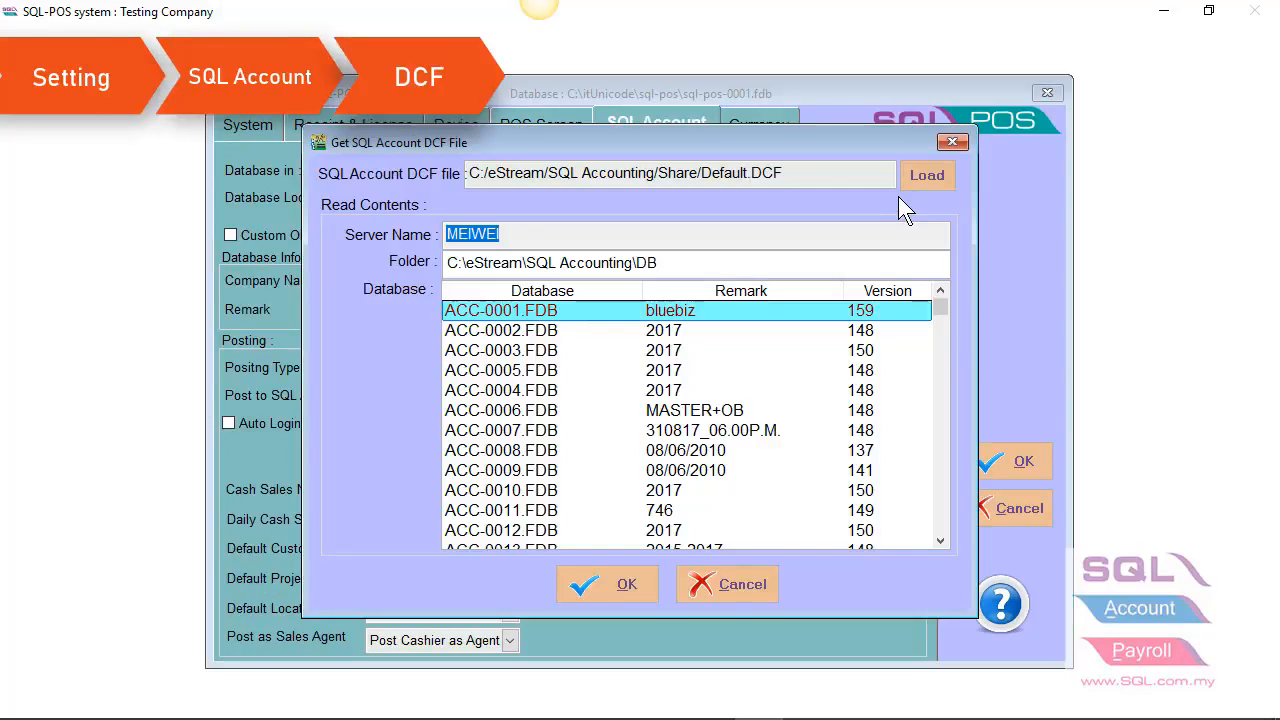
drag(934, 305, 930, 565)
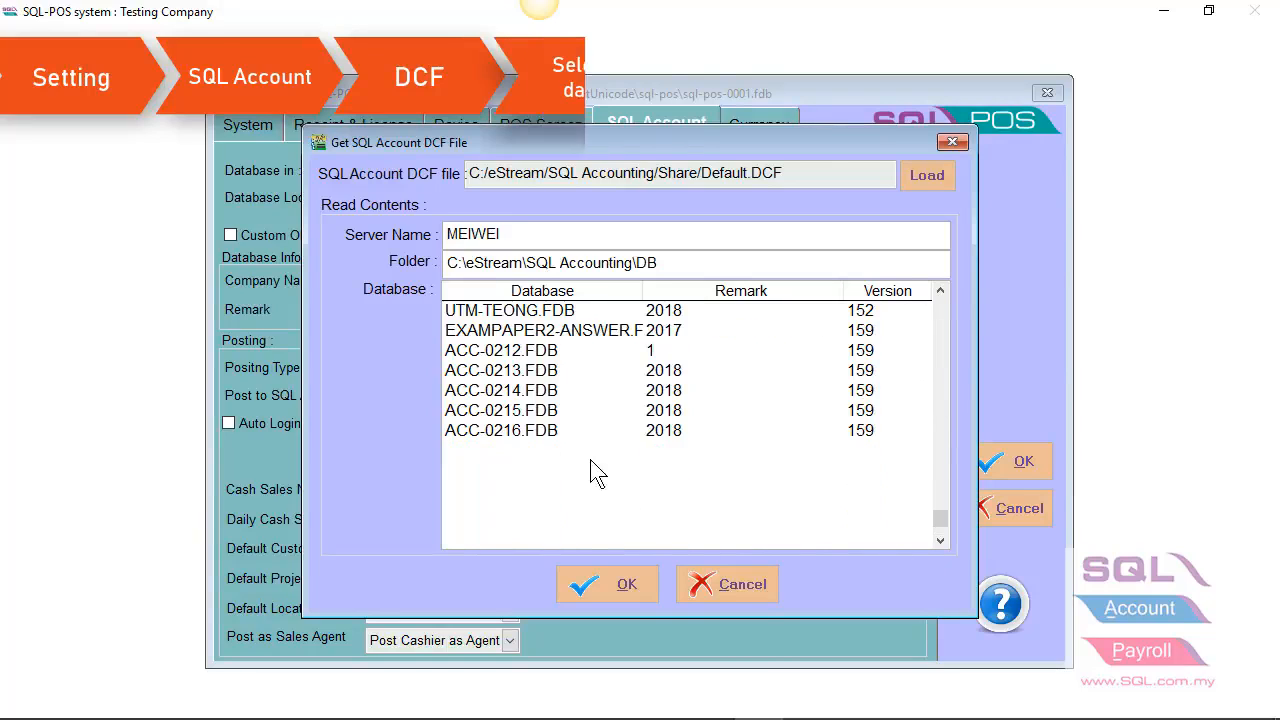
click(569, 431)
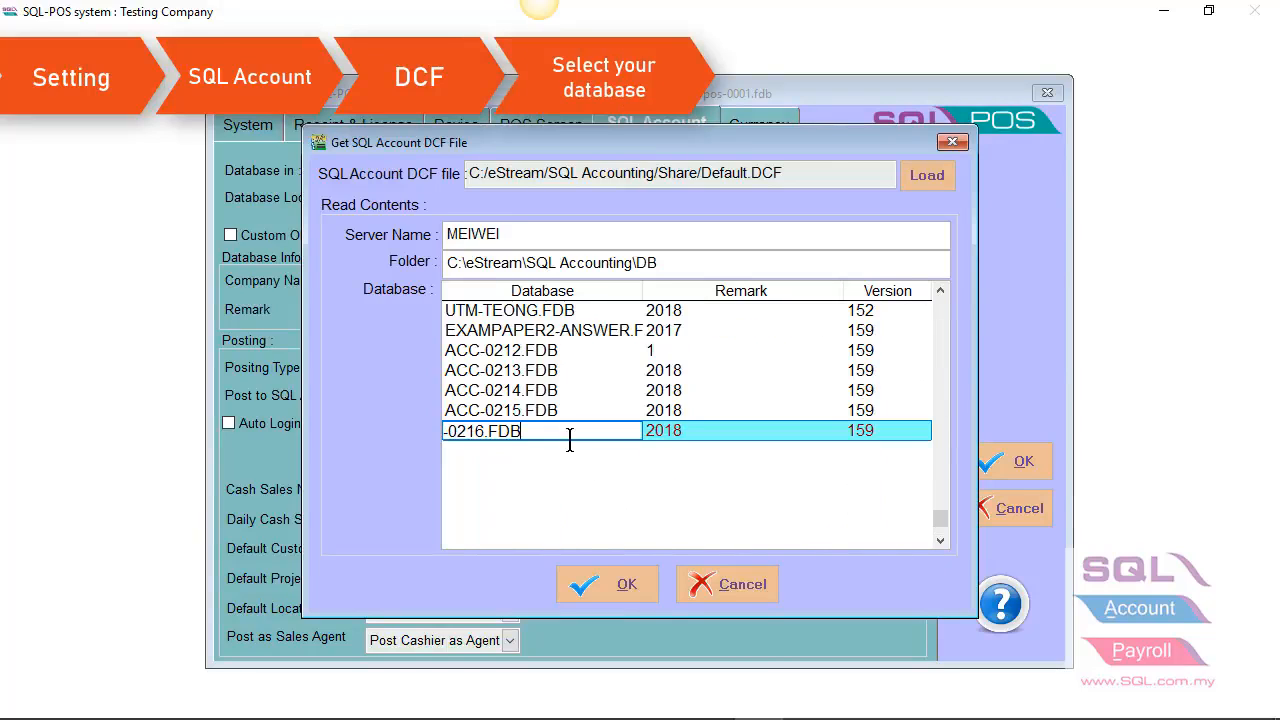
click(610, 586)
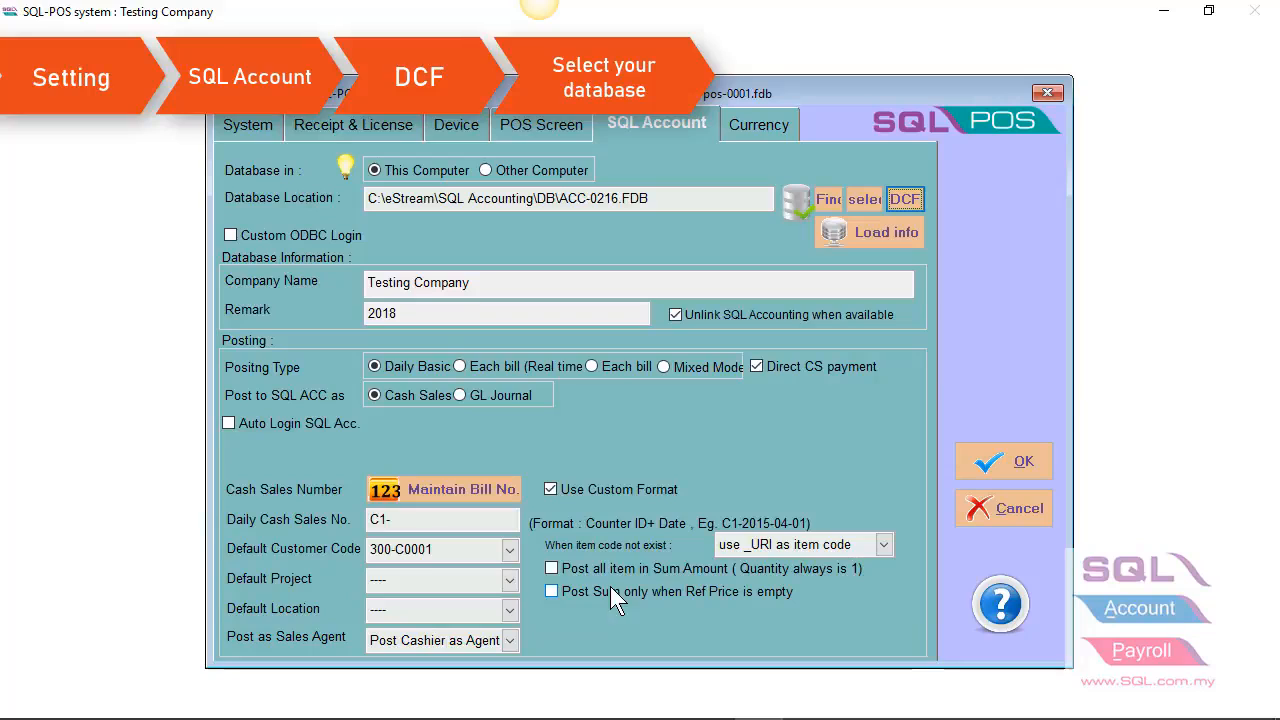
Step: Load the linked database's info with the posting optimizations applied, and choose CASH SALES as the default customer code
click(857, 239)
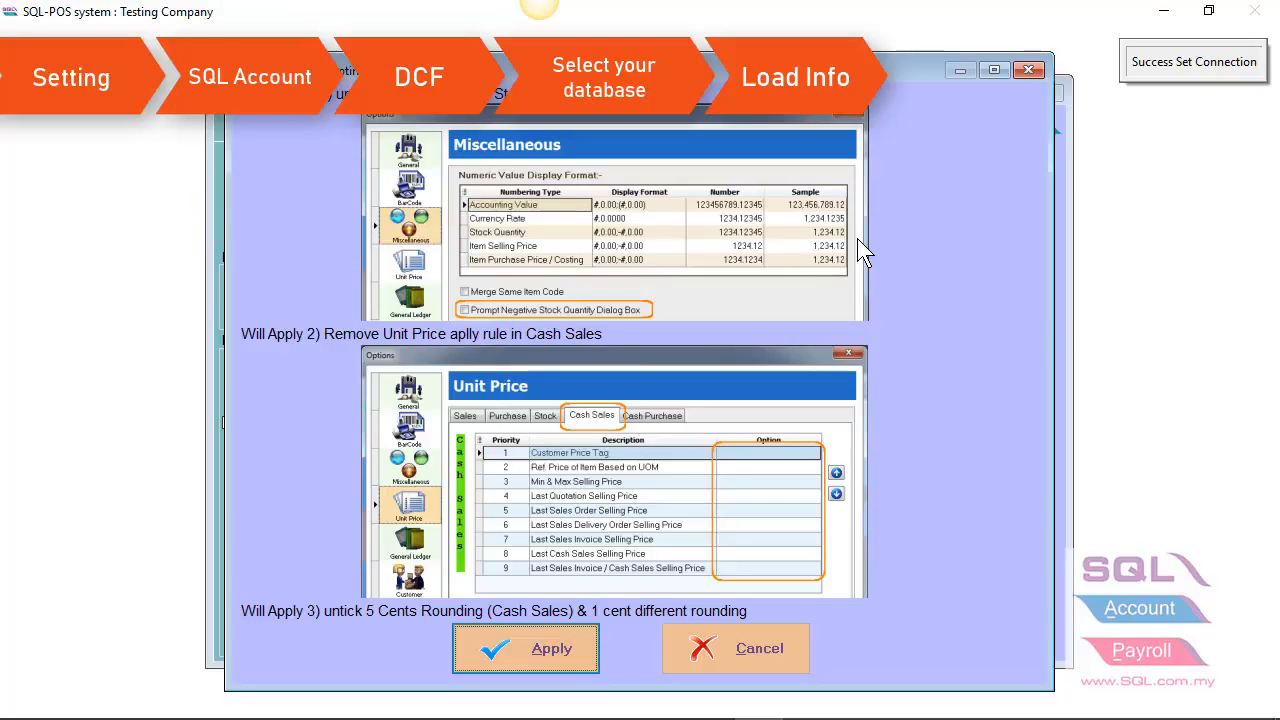
click(515, 645)
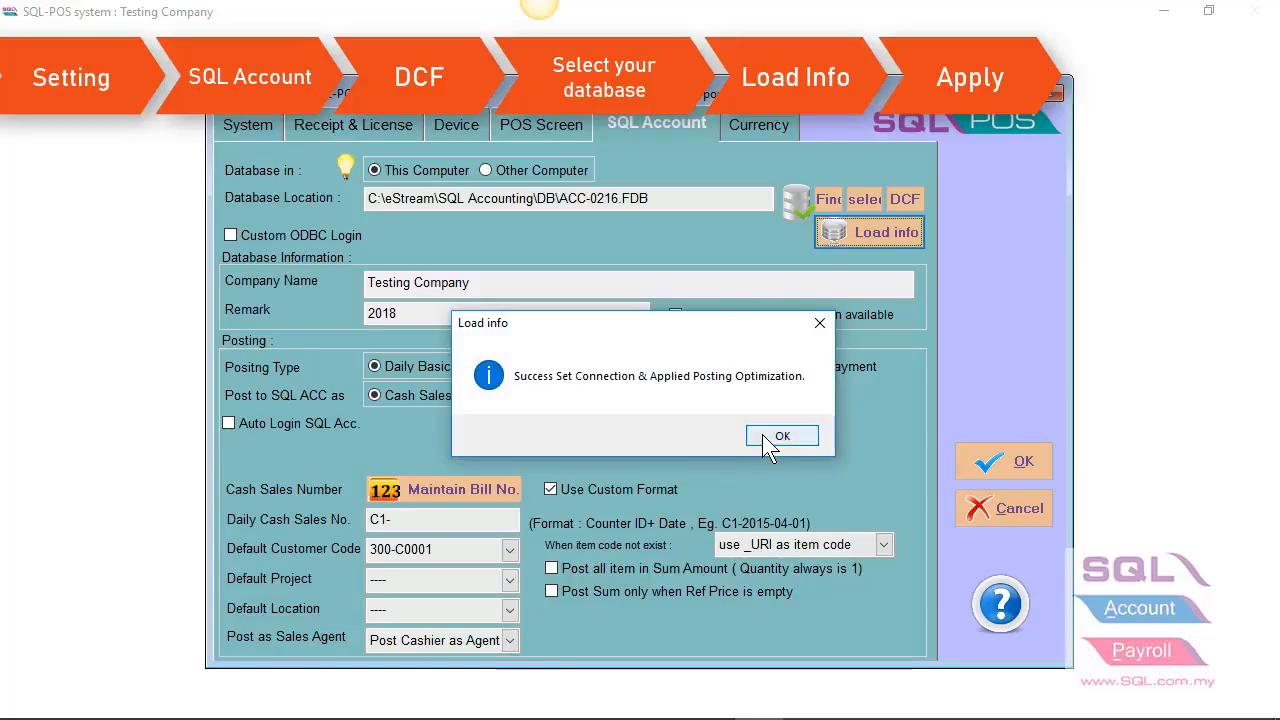
click(776, 437)
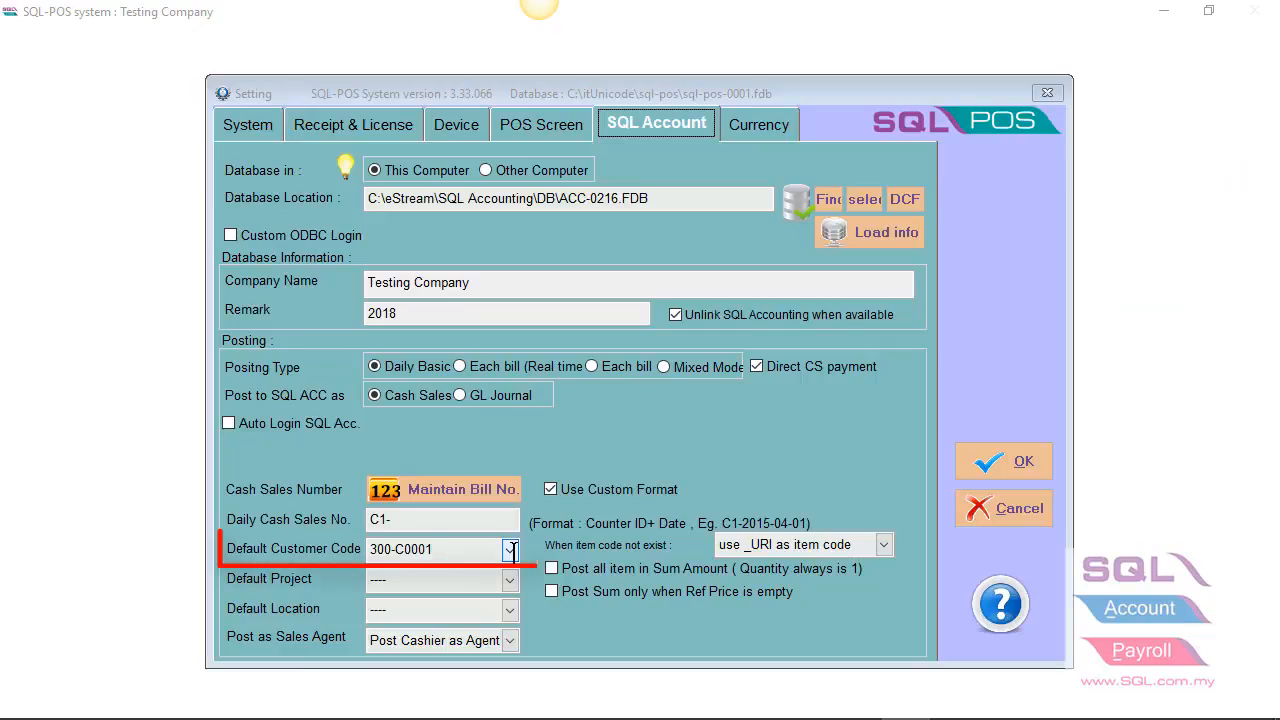
click(510, 549)
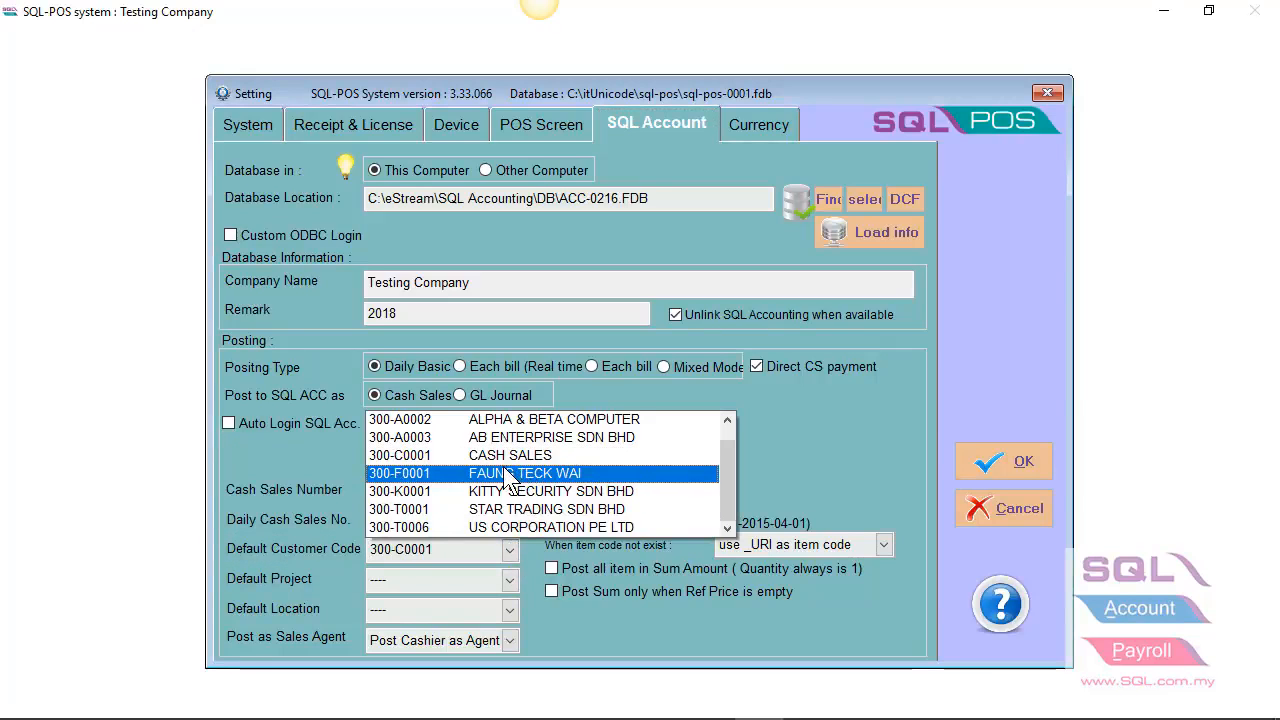
key(Up)
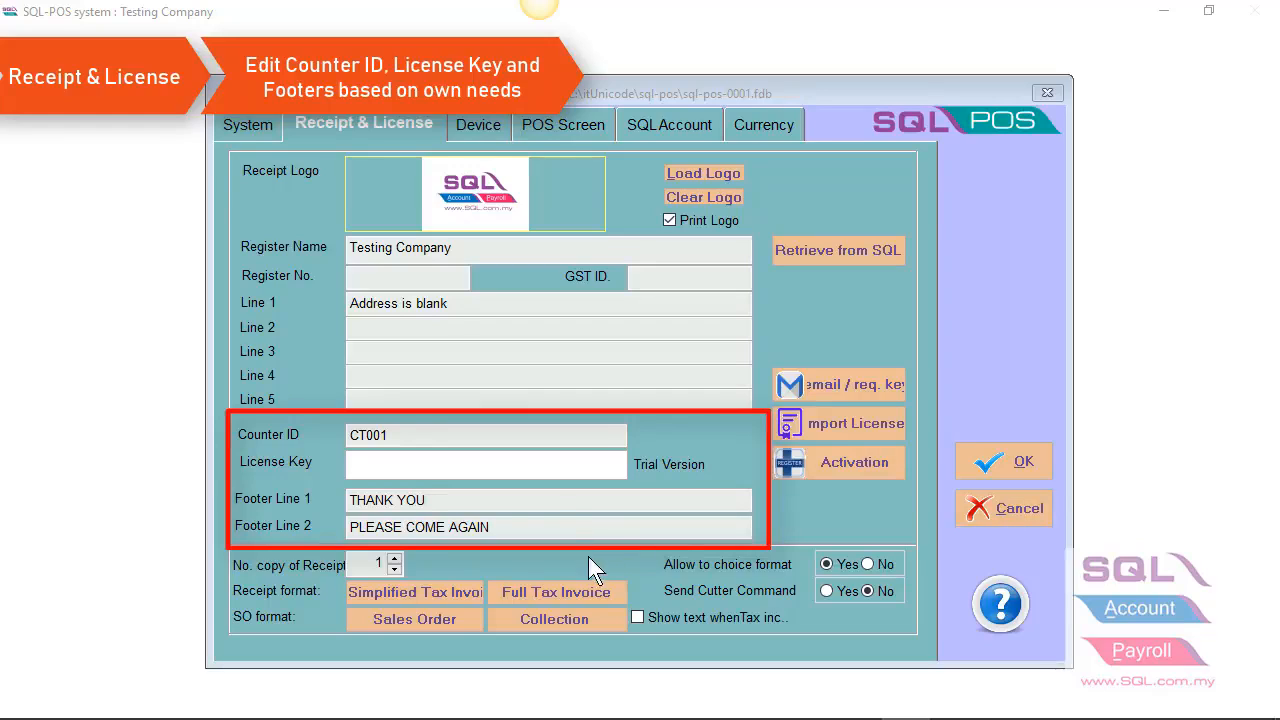
Step: Move the Footer Line 2 text into the receipt's Footer Line 1 so it reads "THANK YOU, PLEASE COME AGAIN"
click(526, 526)
drag(481, 529, 350, 528)
key(ctrl+c)
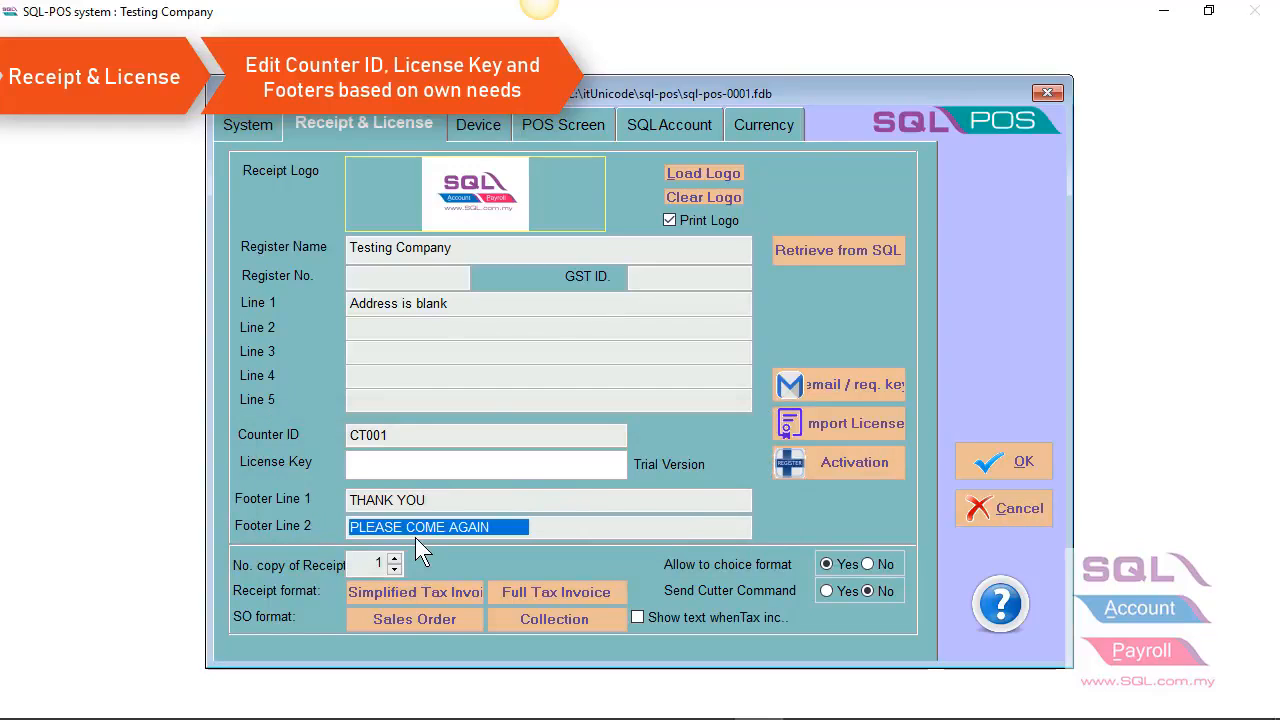
key(BackSpace)
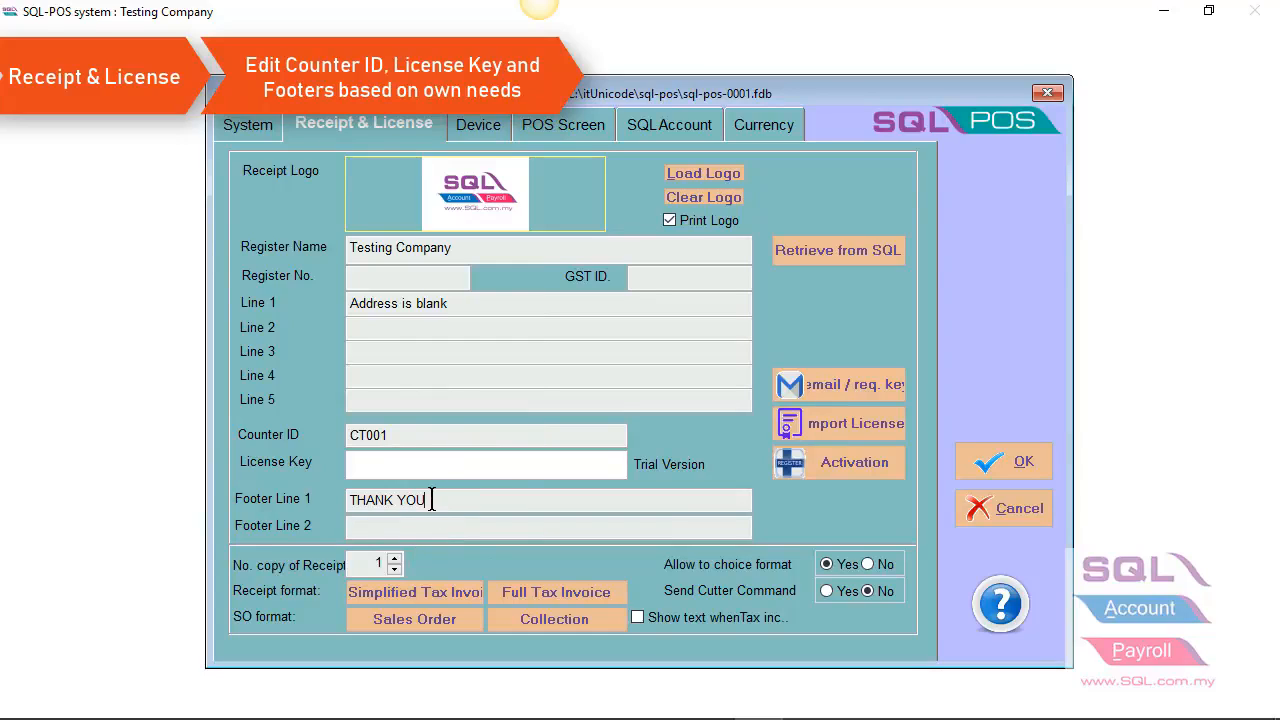
key(ctrl+v)
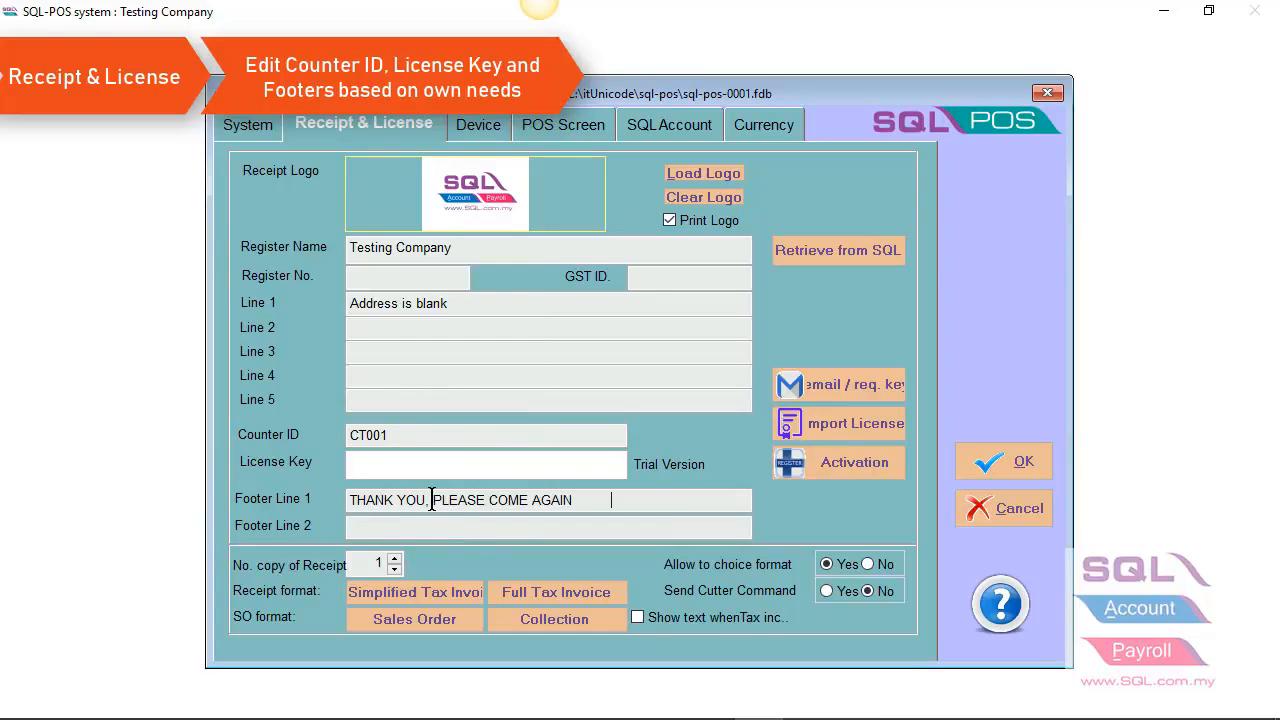
Step: Enter the label "WIFI PASSWORD :" followed by the WiFi password in Footer Line 2, and save the settings
click(390, 526)
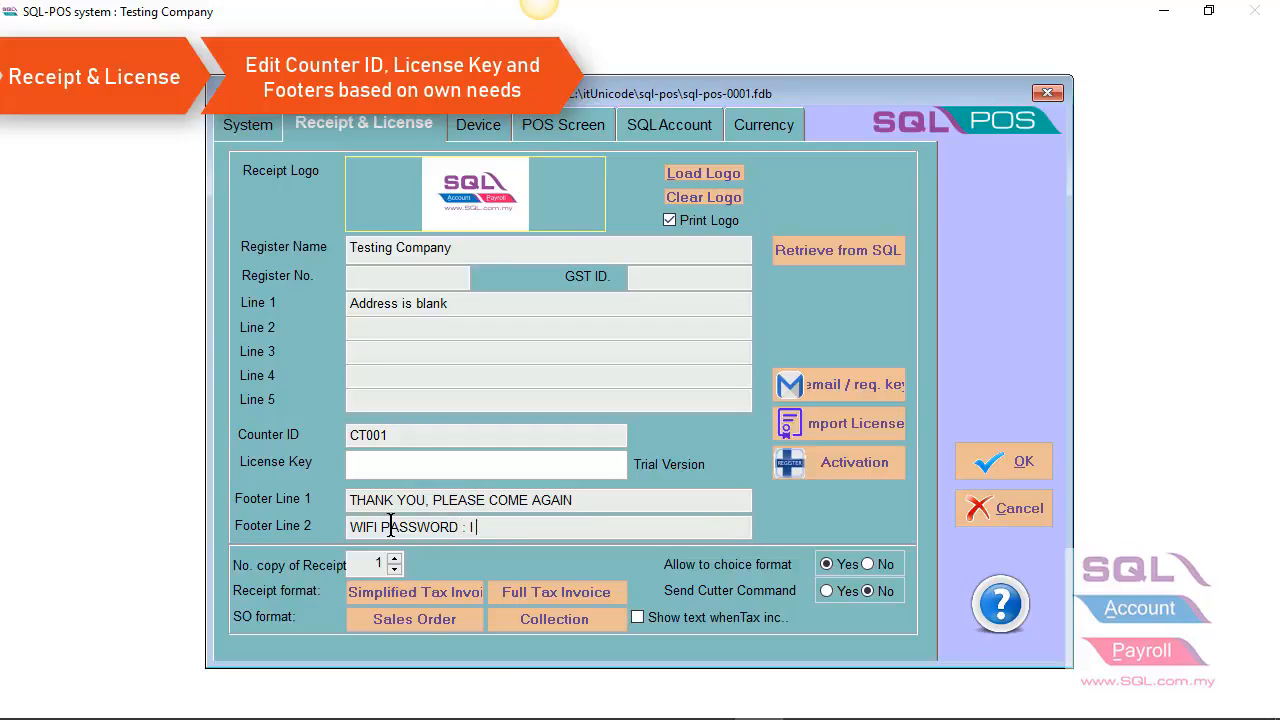
click(1022, 466)
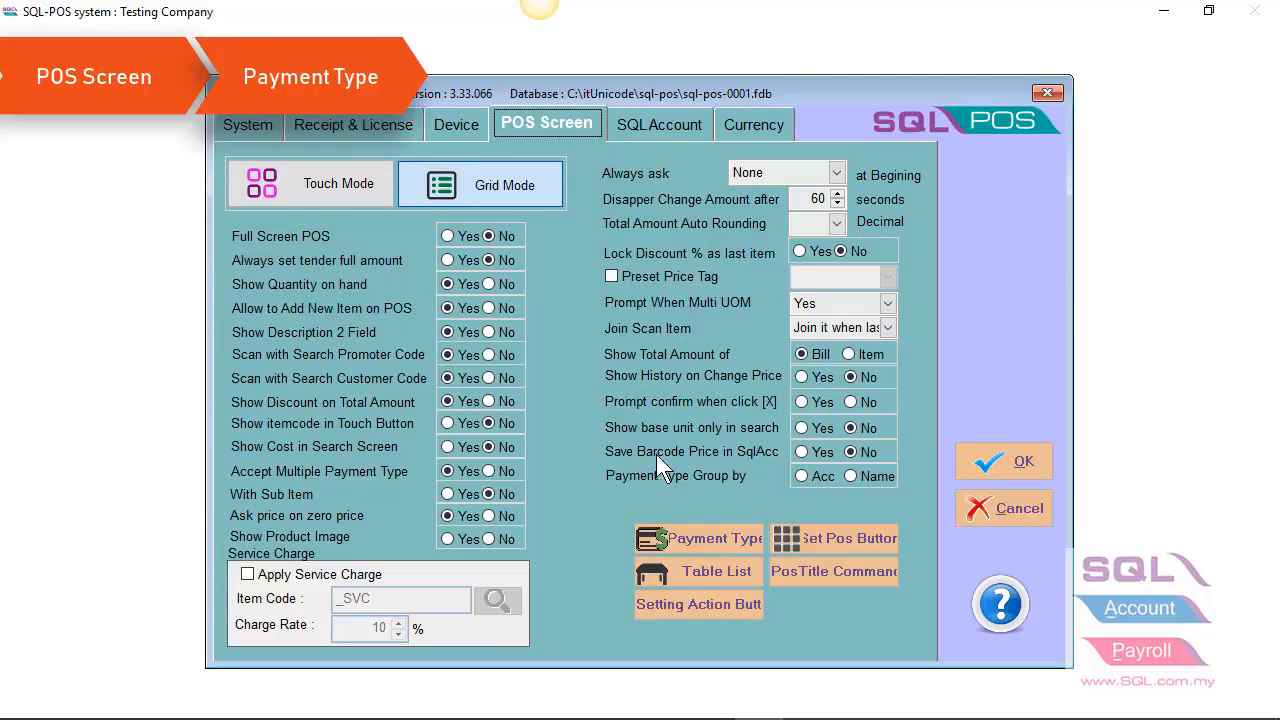
Step: Create a new POS payment type named MASTER from the POS Screen settings
click(692, 540)
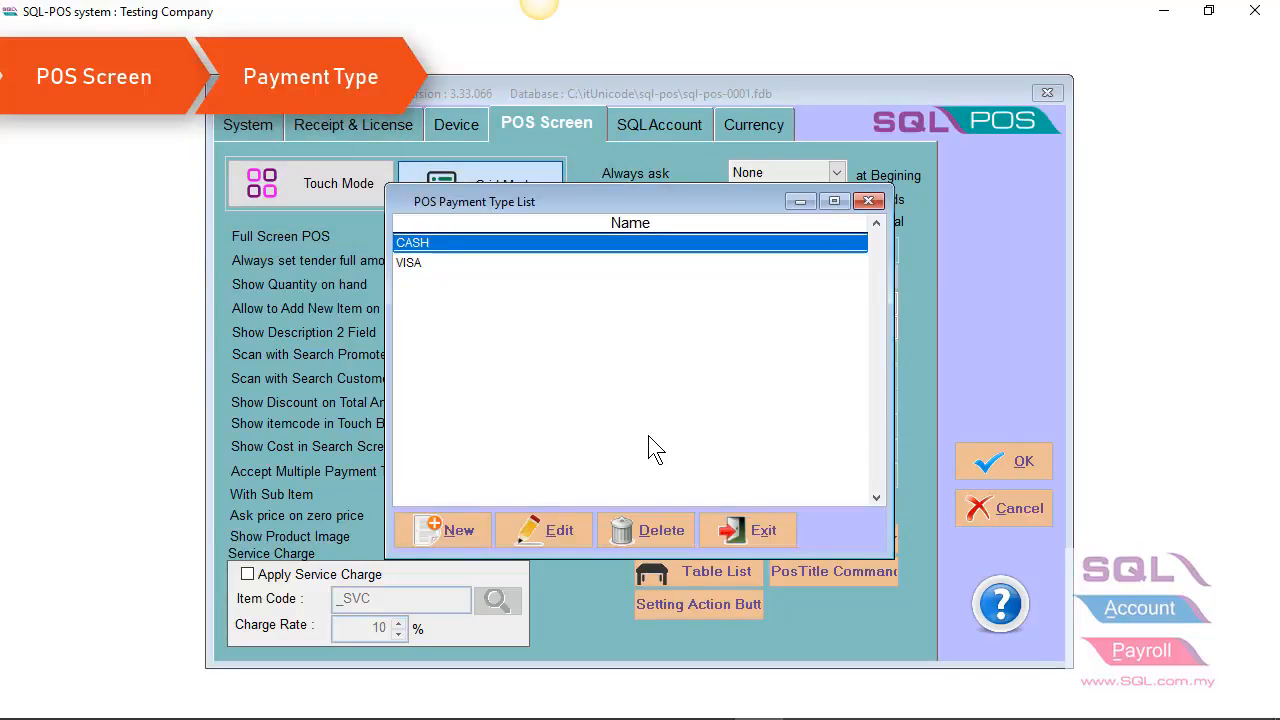
click(465, 534)
text(MA)
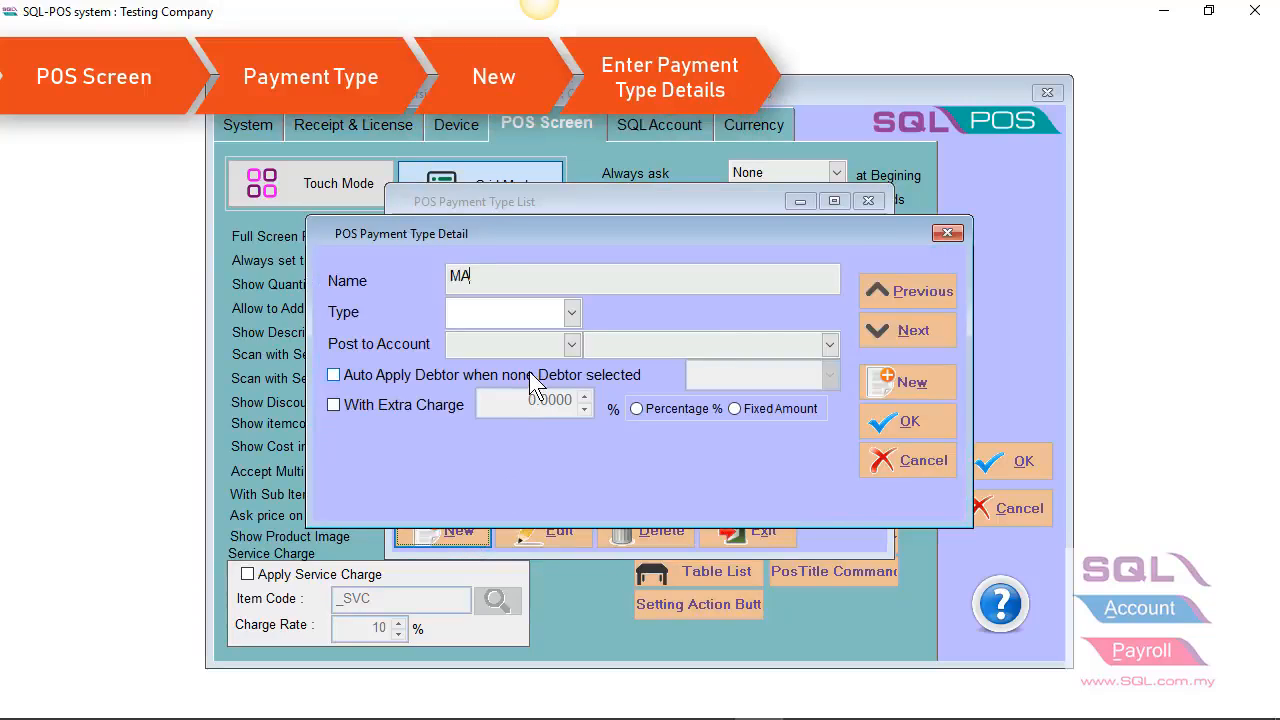
text(STER)
key(Tab)
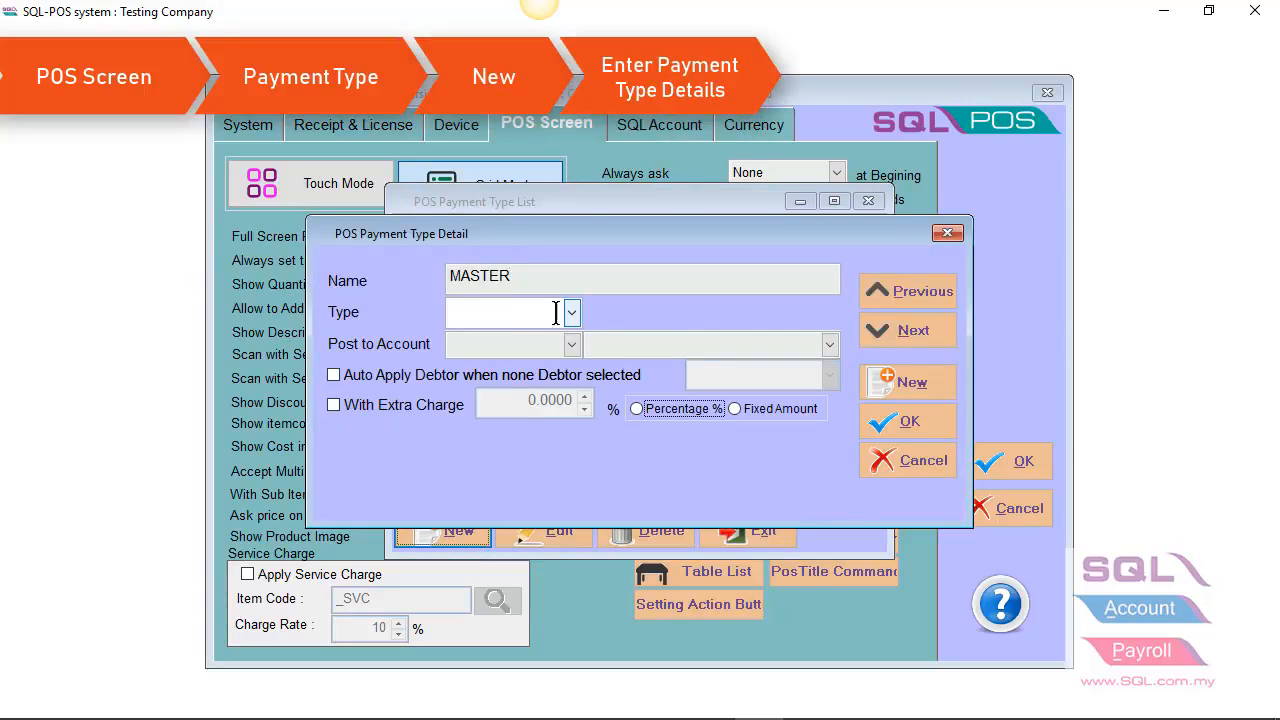
Step: Set the MASTER payment type to Non-Cash posting to the MAYBANK-MASTER account, save it and close the payment type list
click(556, 313)
click(523, 359)
key(Tab)
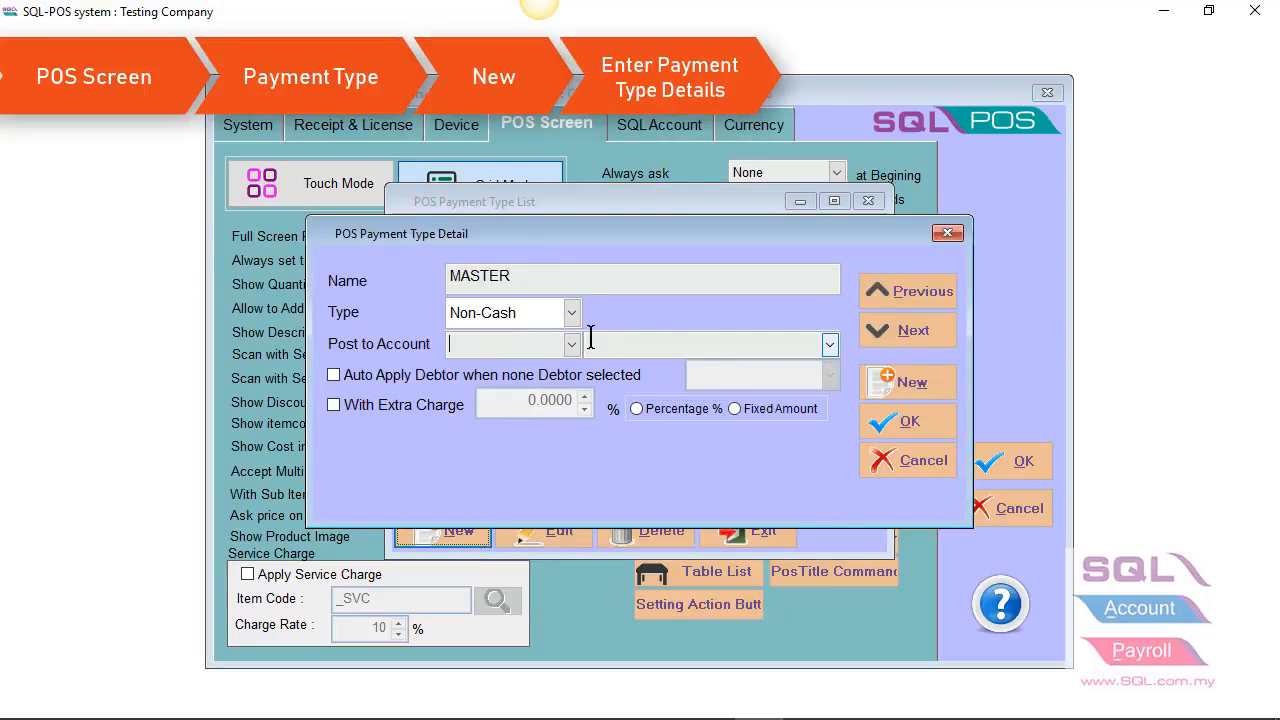
click(571, 344)
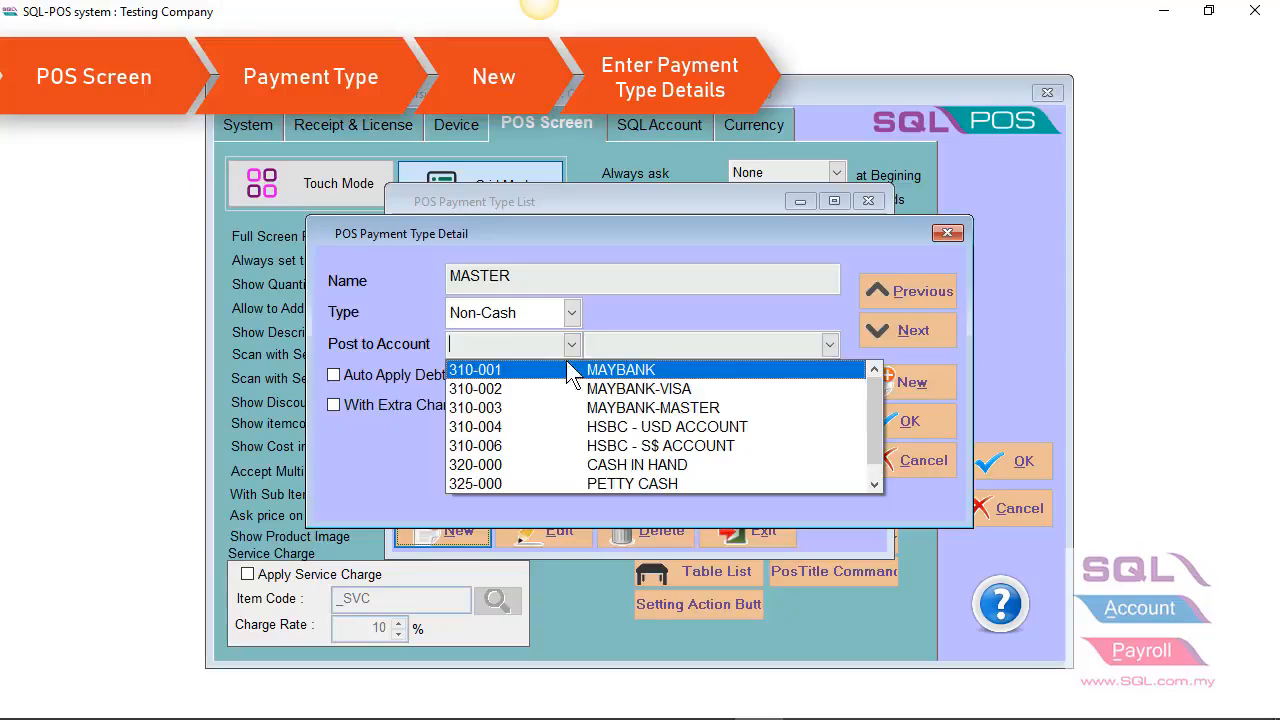
click(548, 407)
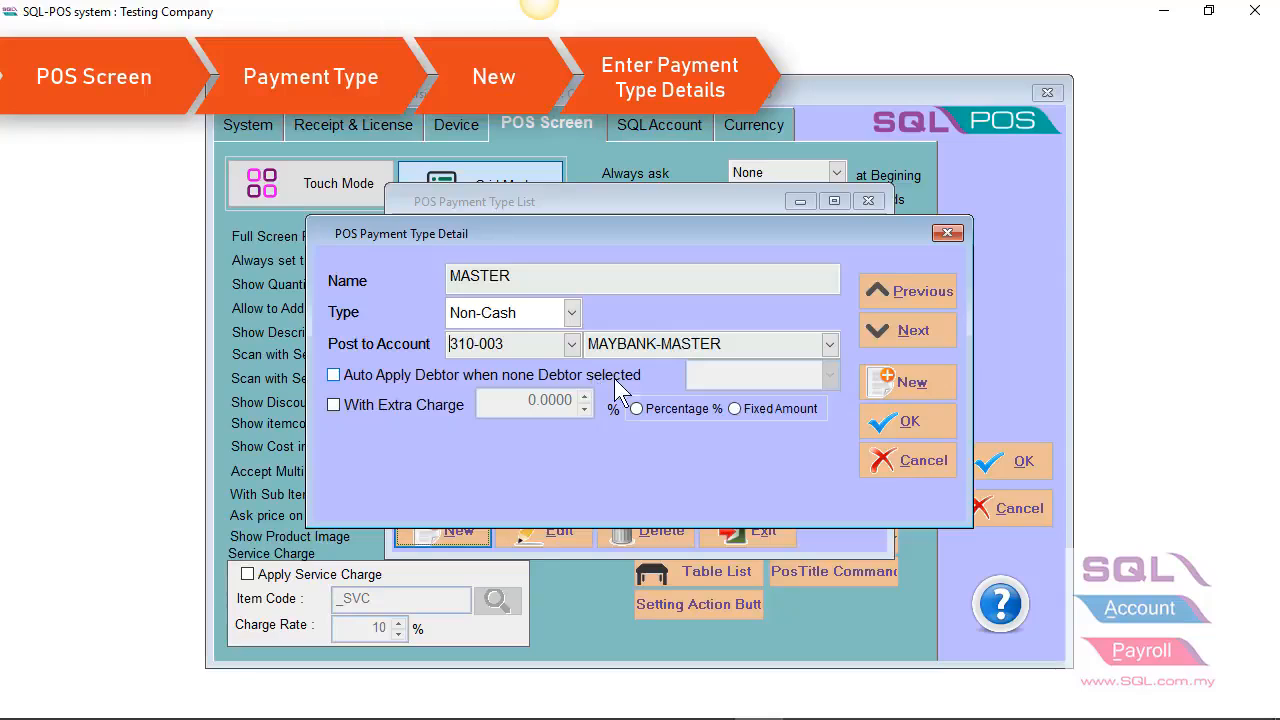
click(900, 422)
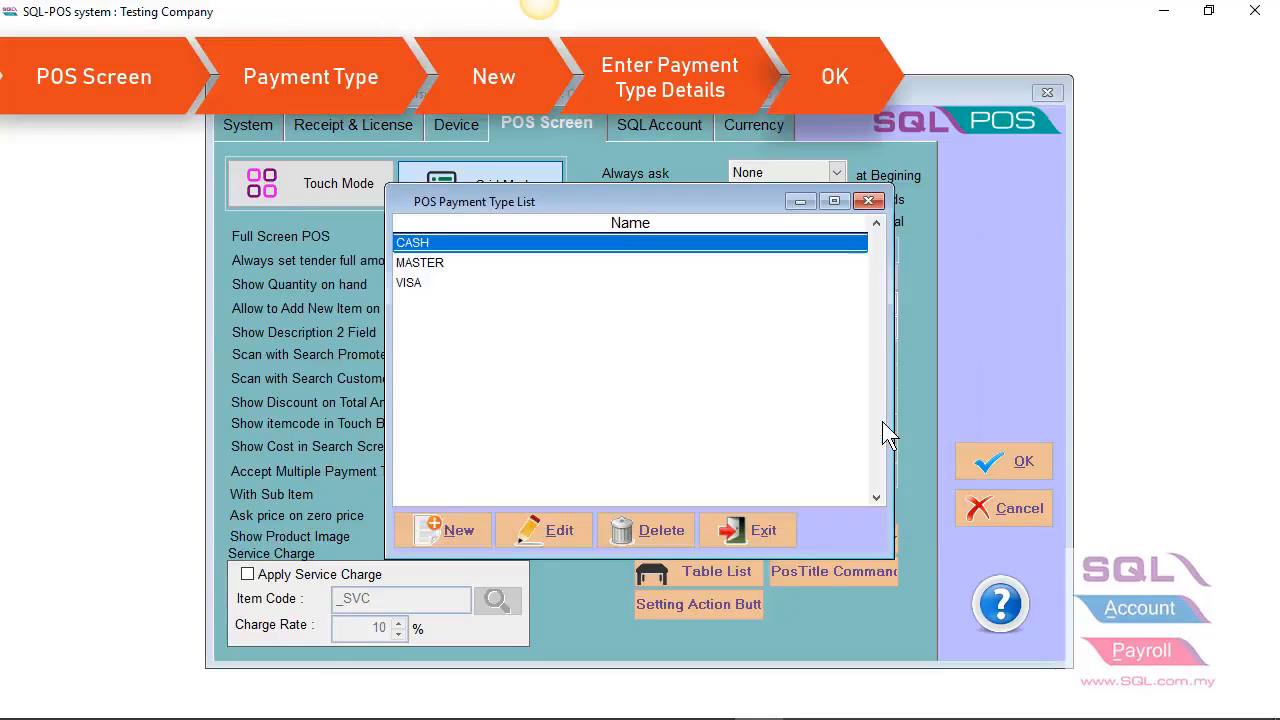
click(719, 527)
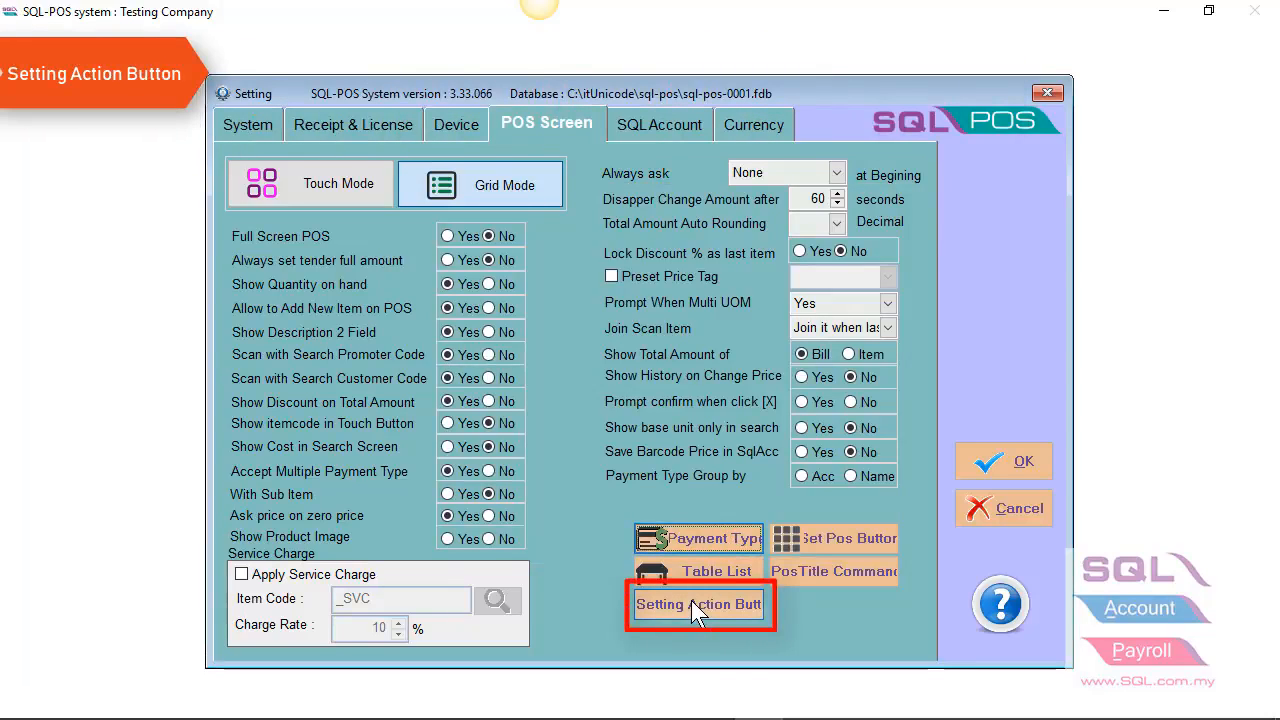
Step: Remove the "15%" and "5" Fixed Discount records from the POS action button settings
click(692, 604)
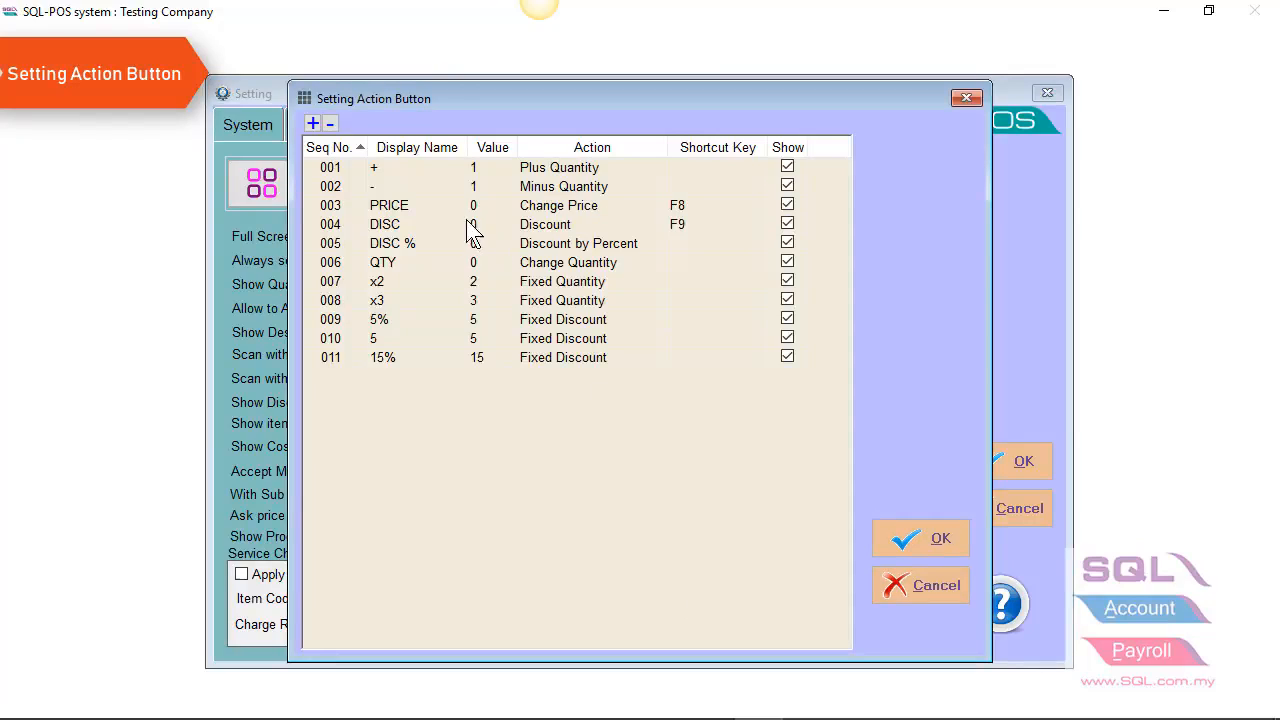
click(361, 362)
click(372, 360)
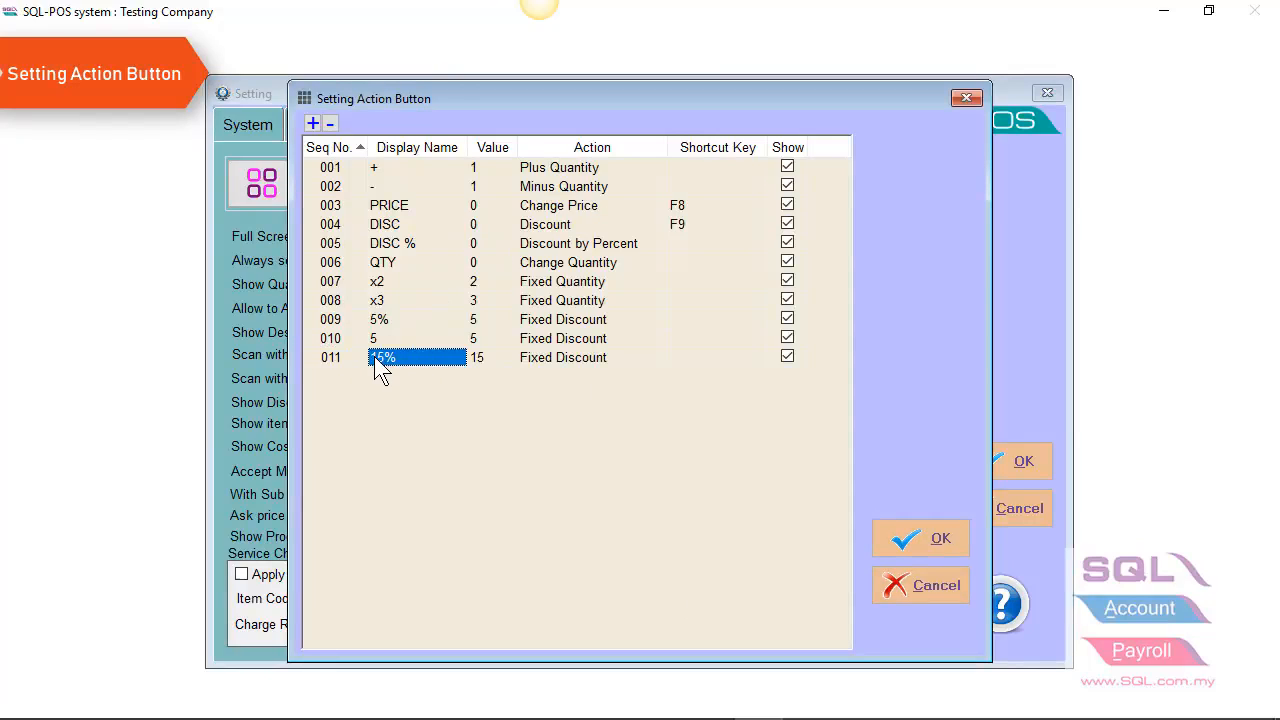
click(329, 123)
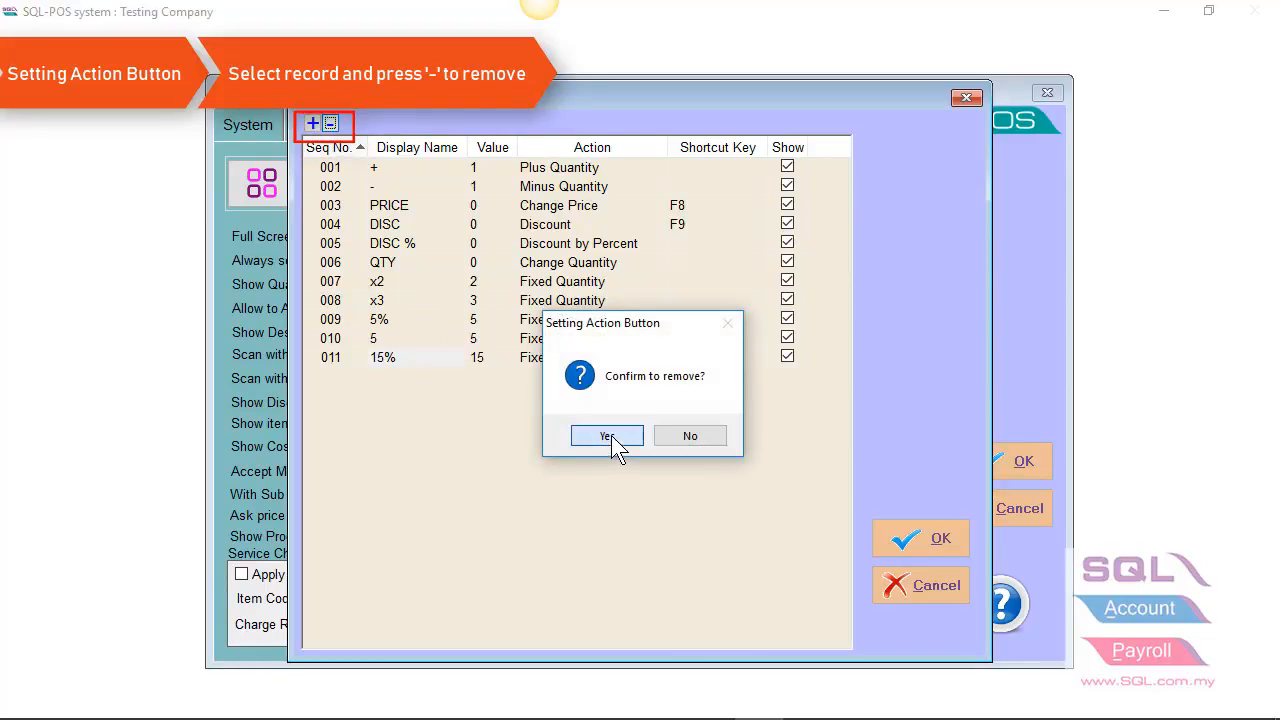
click(609, 436)
click(404, 338)
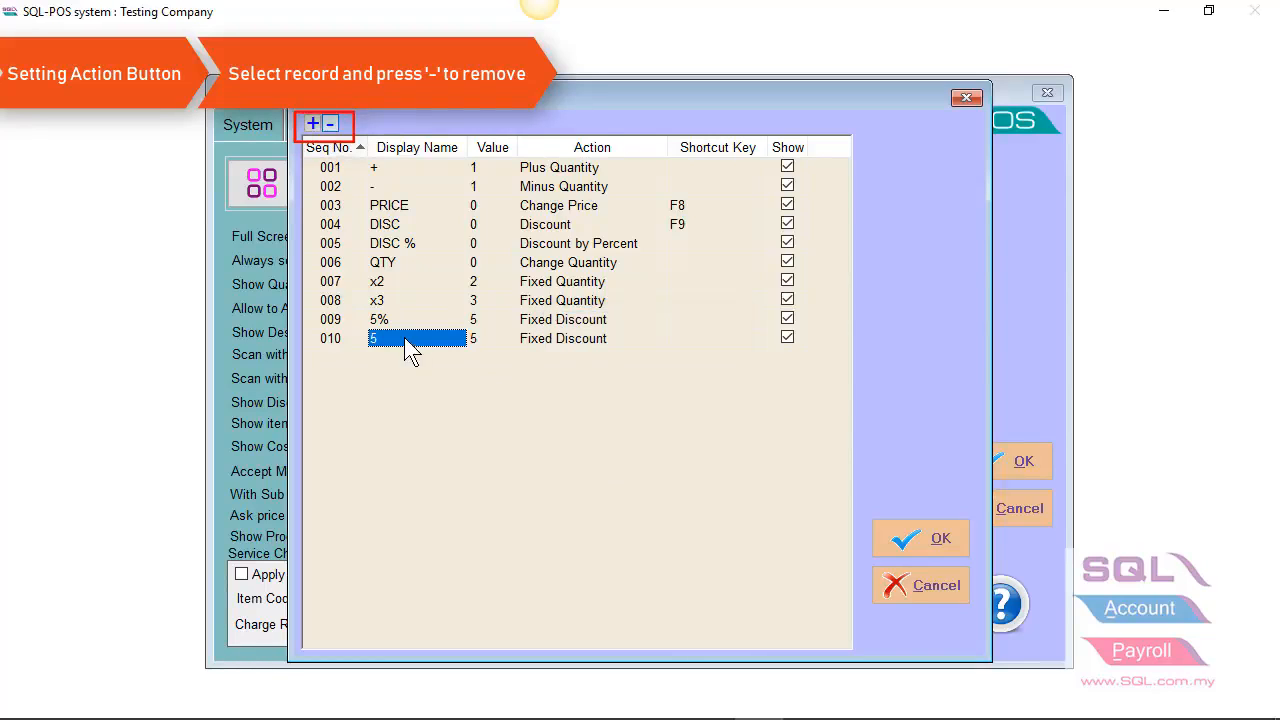
click(330, 124)
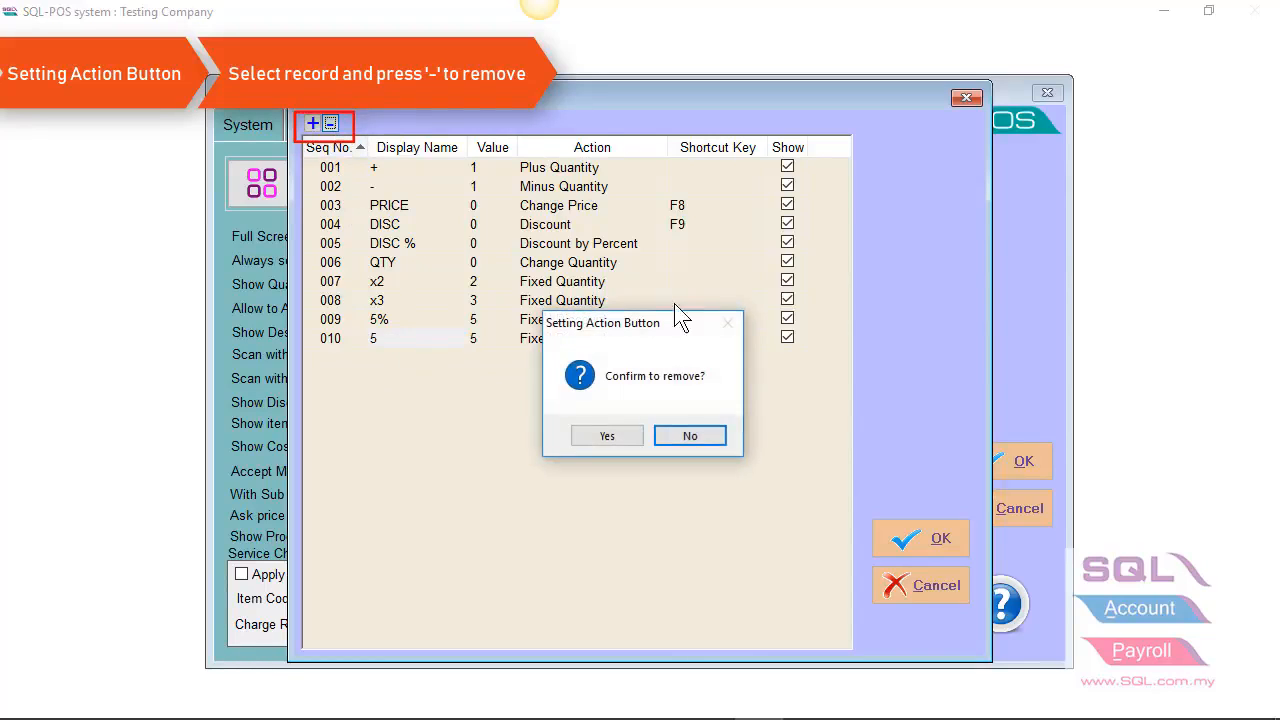
click(597, 437)
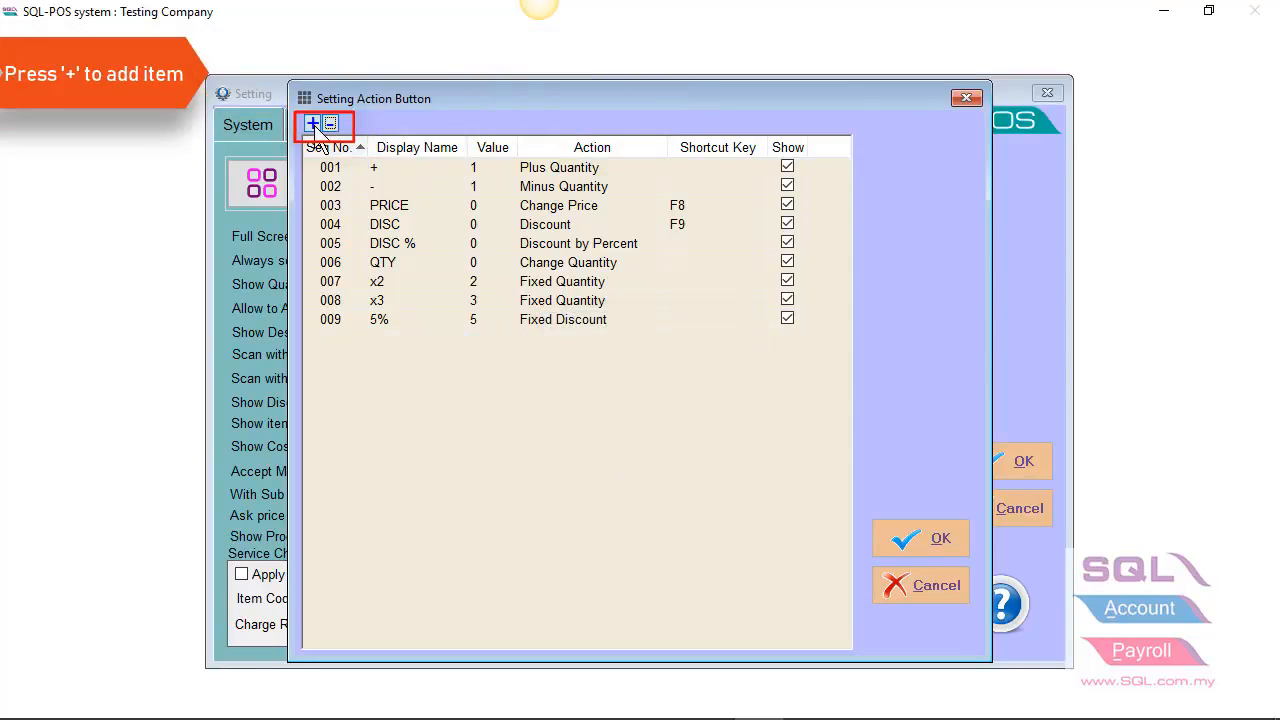
Step: Add a new record to the POS action buttons and set its action to Fixed Quantity
click(313, 125)
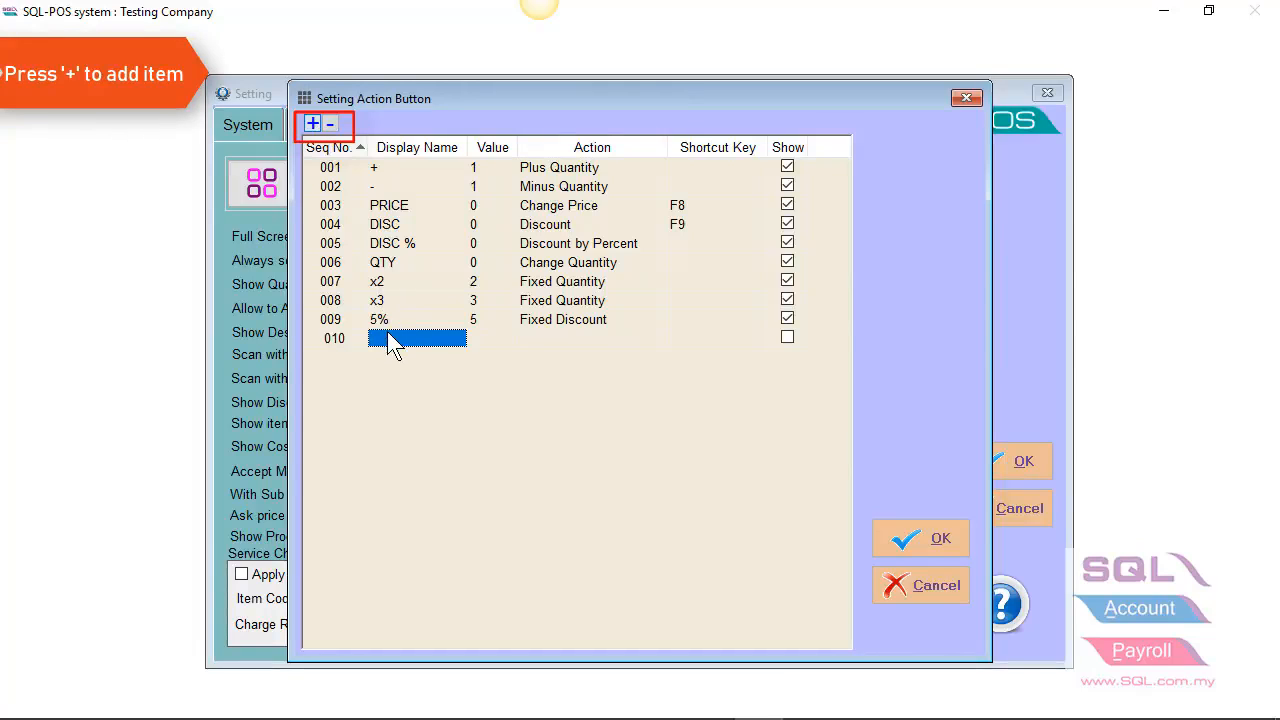
click(560, 343)
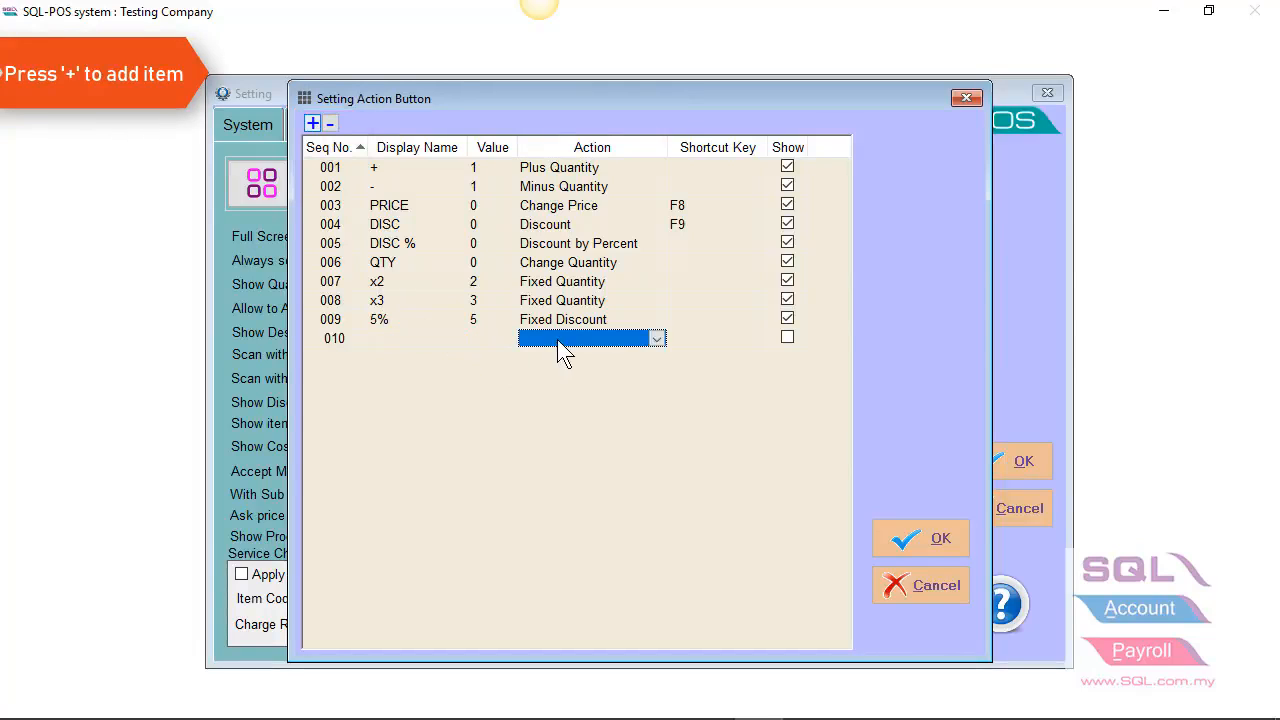
click(657, 339)
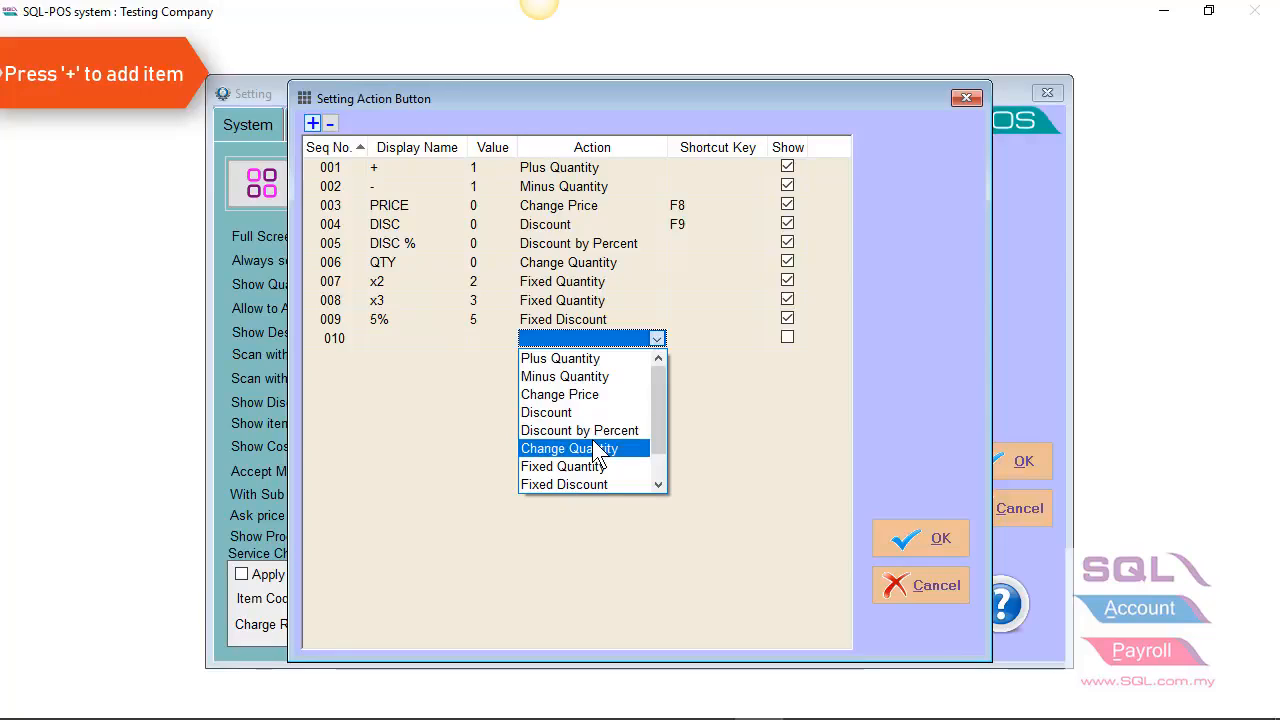
click(592, 466)
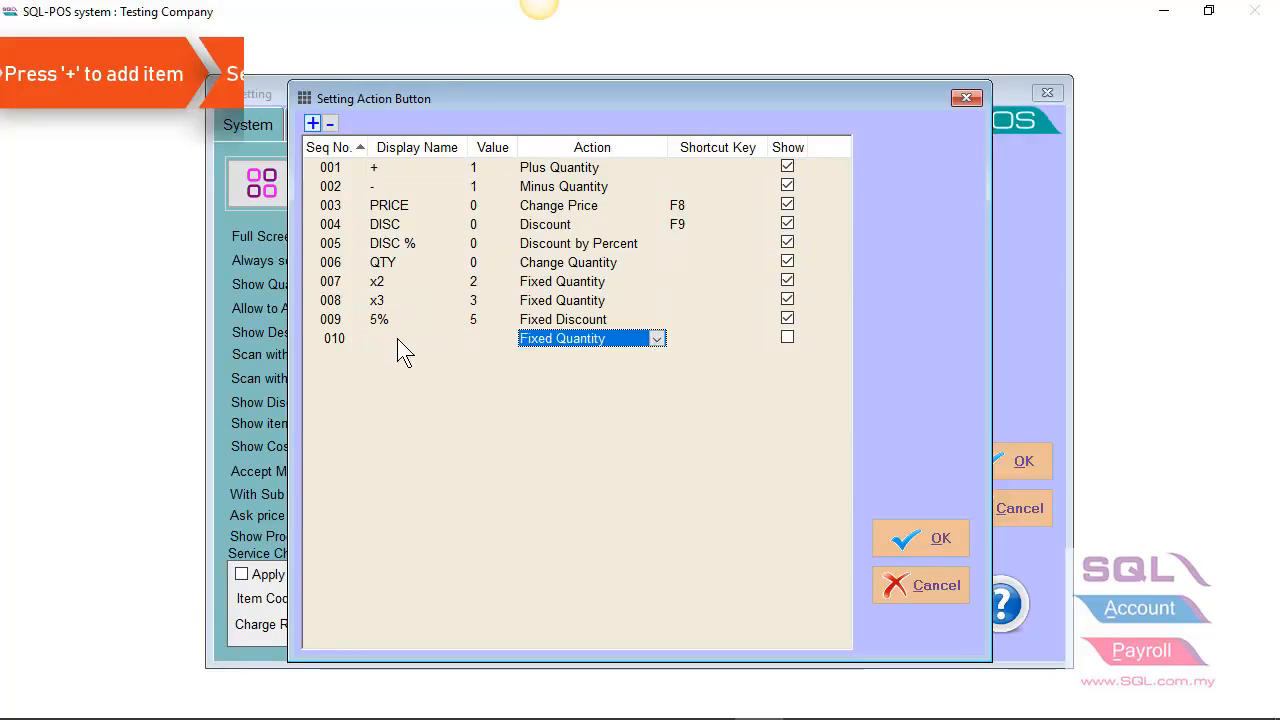
Step: Give the new Fixed Quantity button the display name X5 and value 5, enable Show, and save the settings
click(399, 340)
double_click(430, 338)
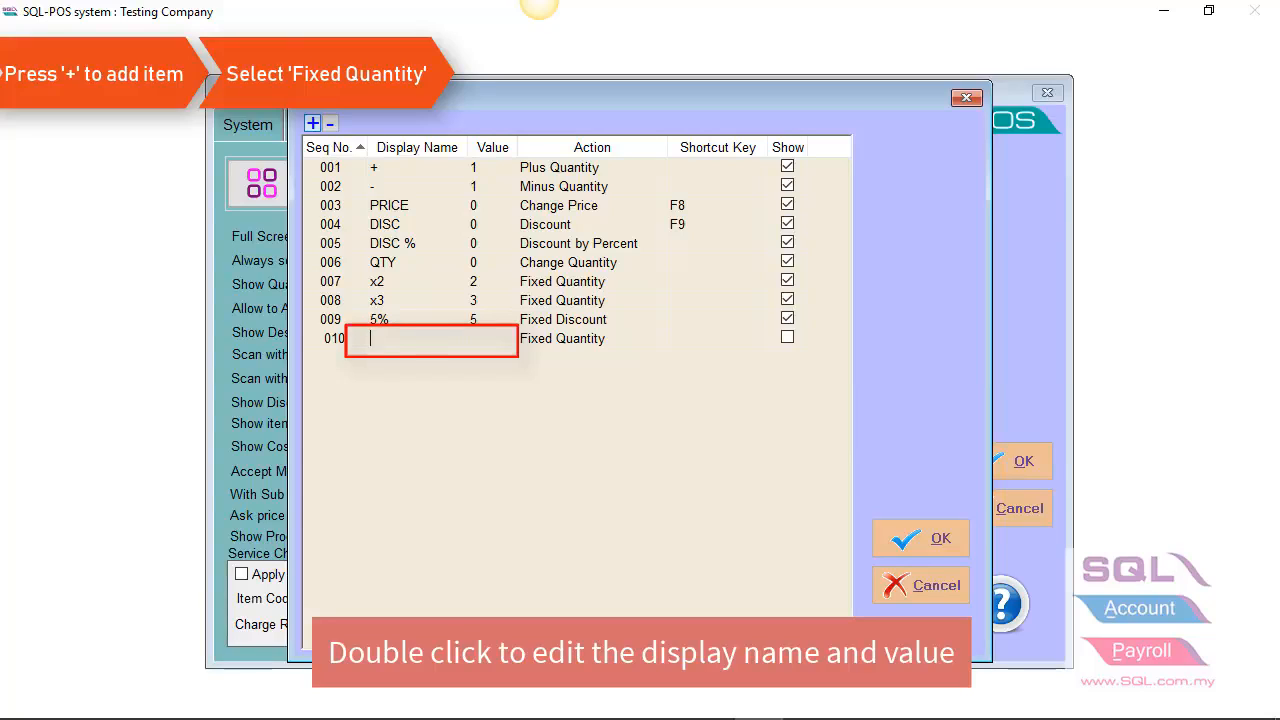
text(X5)
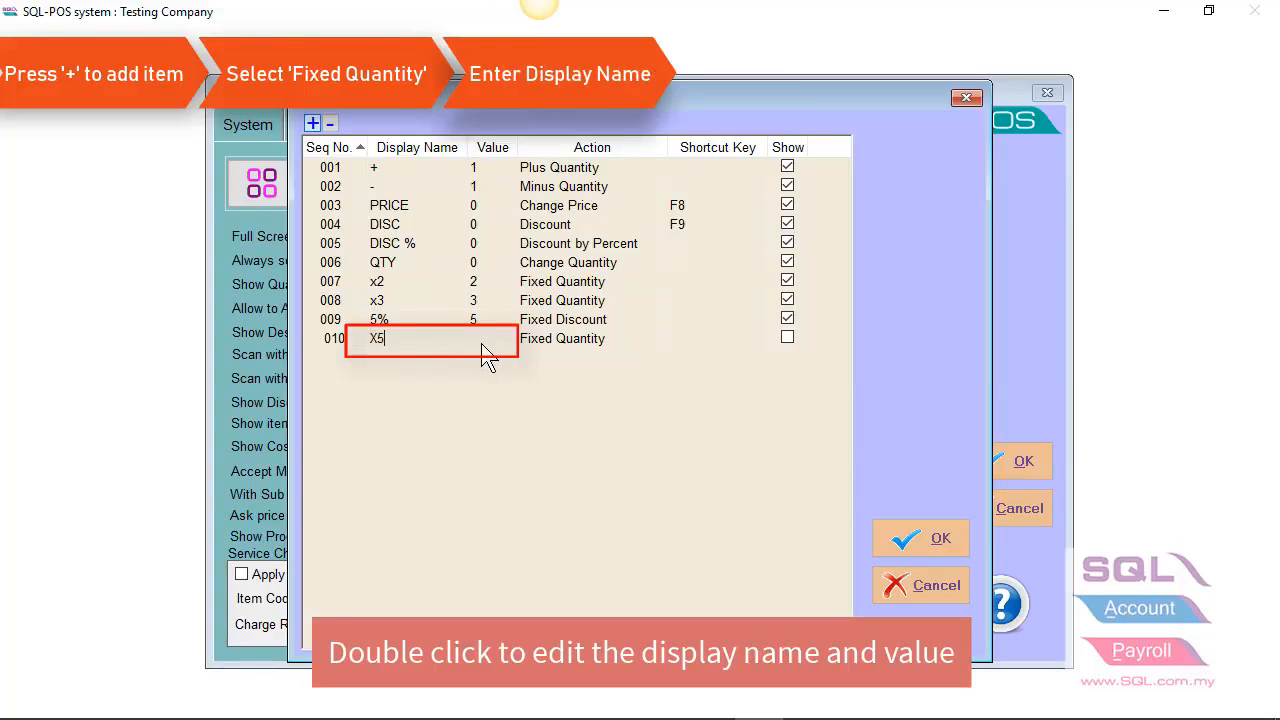
click(482, 345)
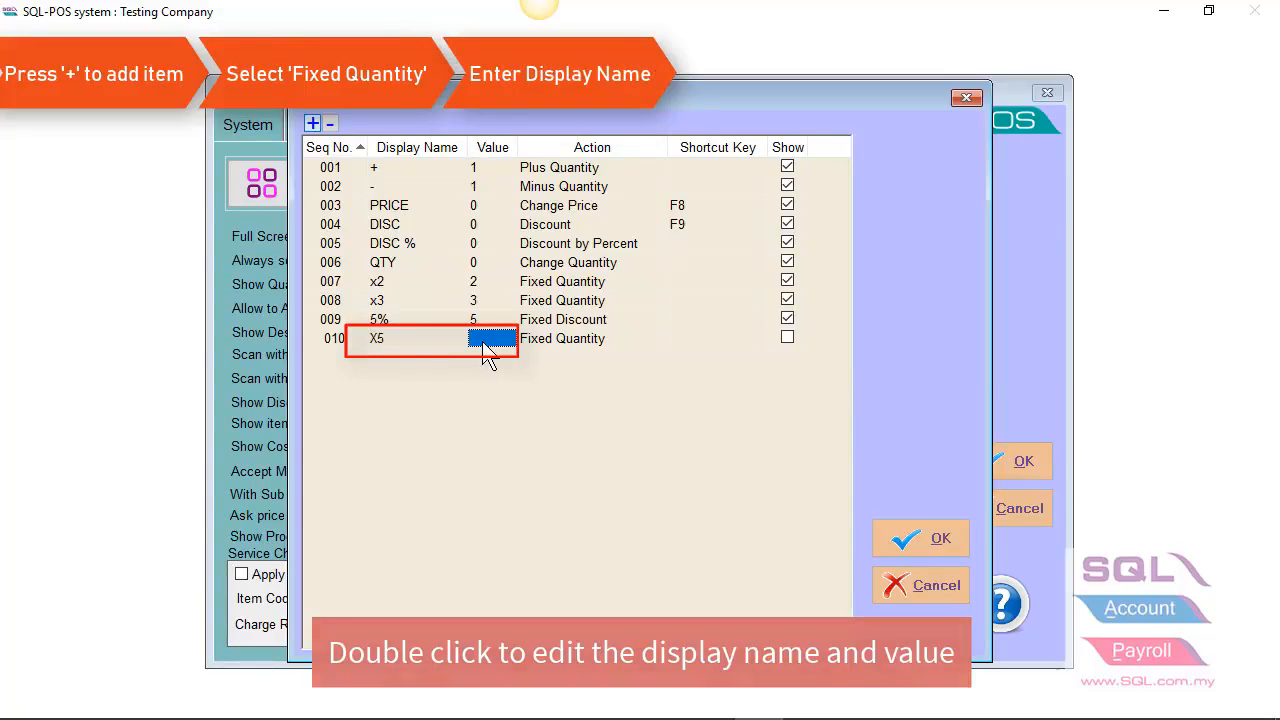
text(5)
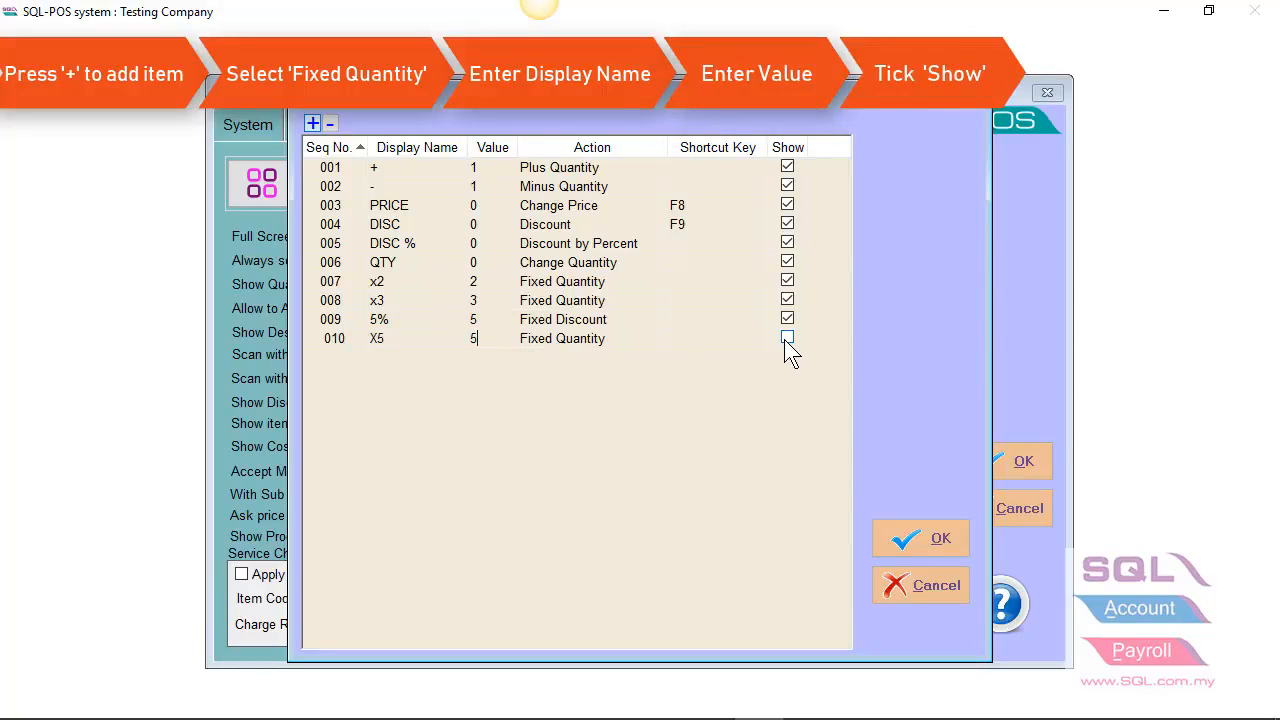
click(923, 532)
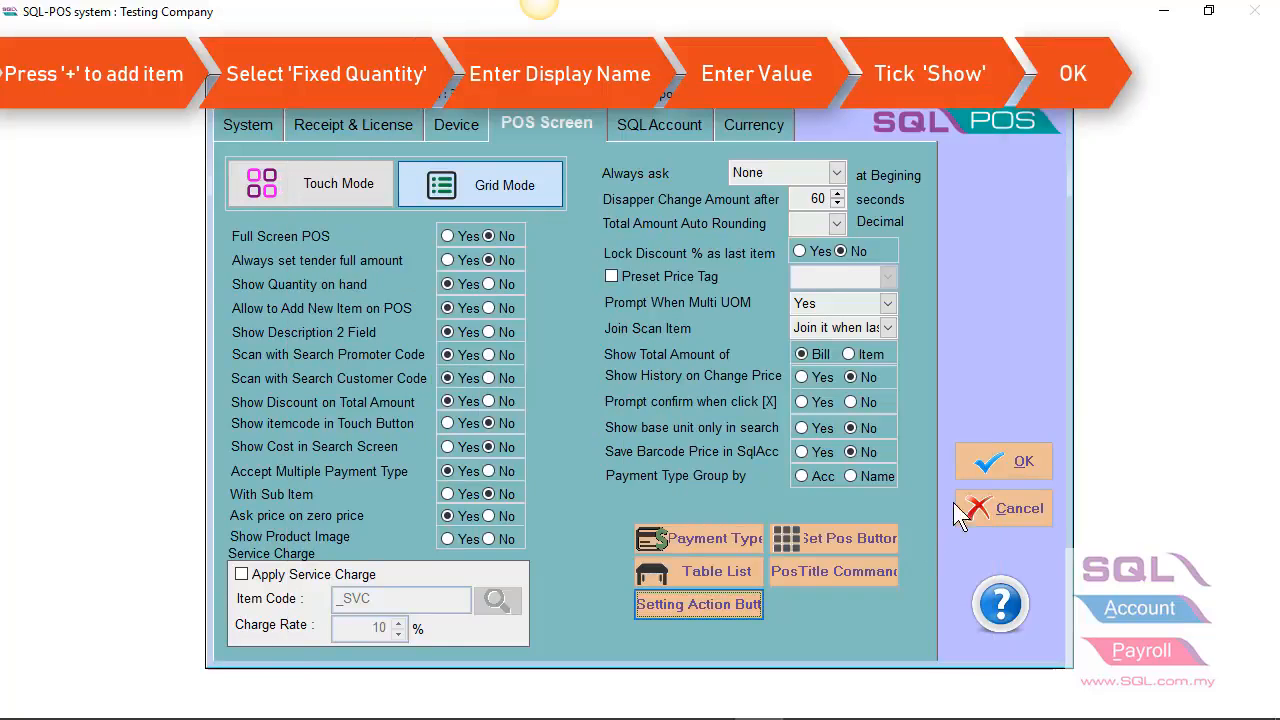
click(990, 465)
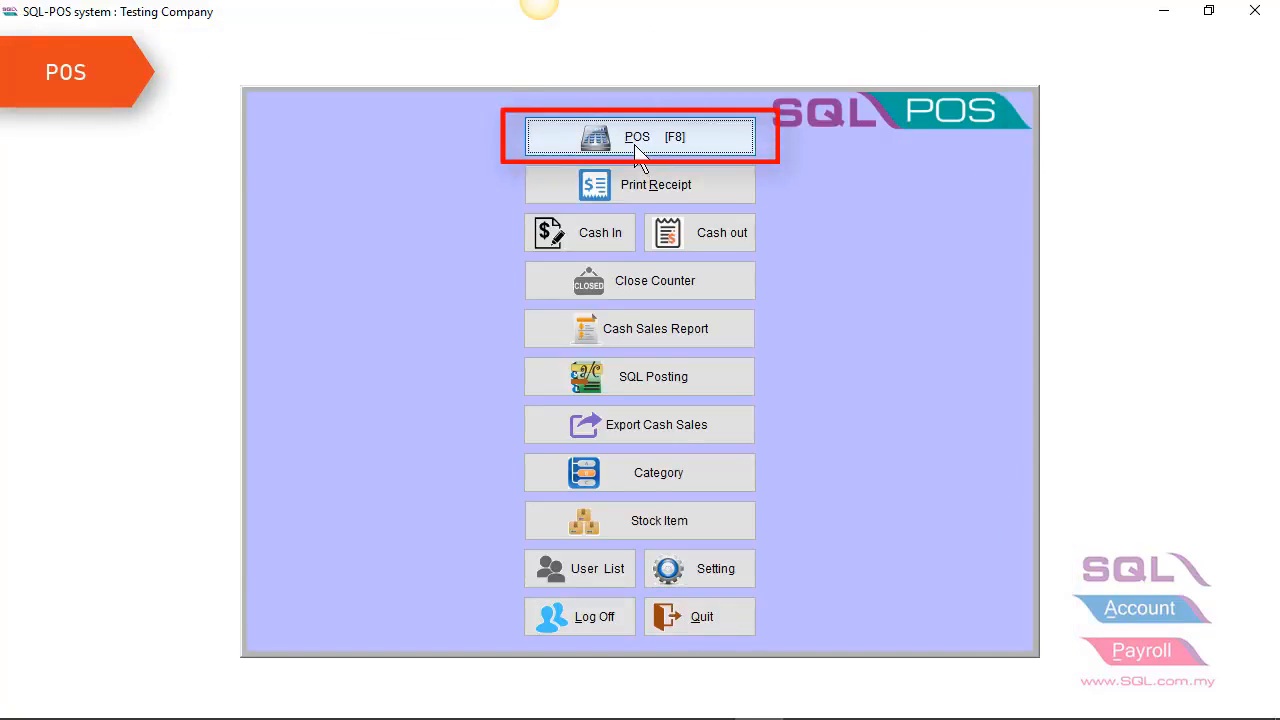
Step: Open the POS sales screen, add the ANTENNA item sold by UNIT through product search, and apply the X5 quantity action
click(640, 150)
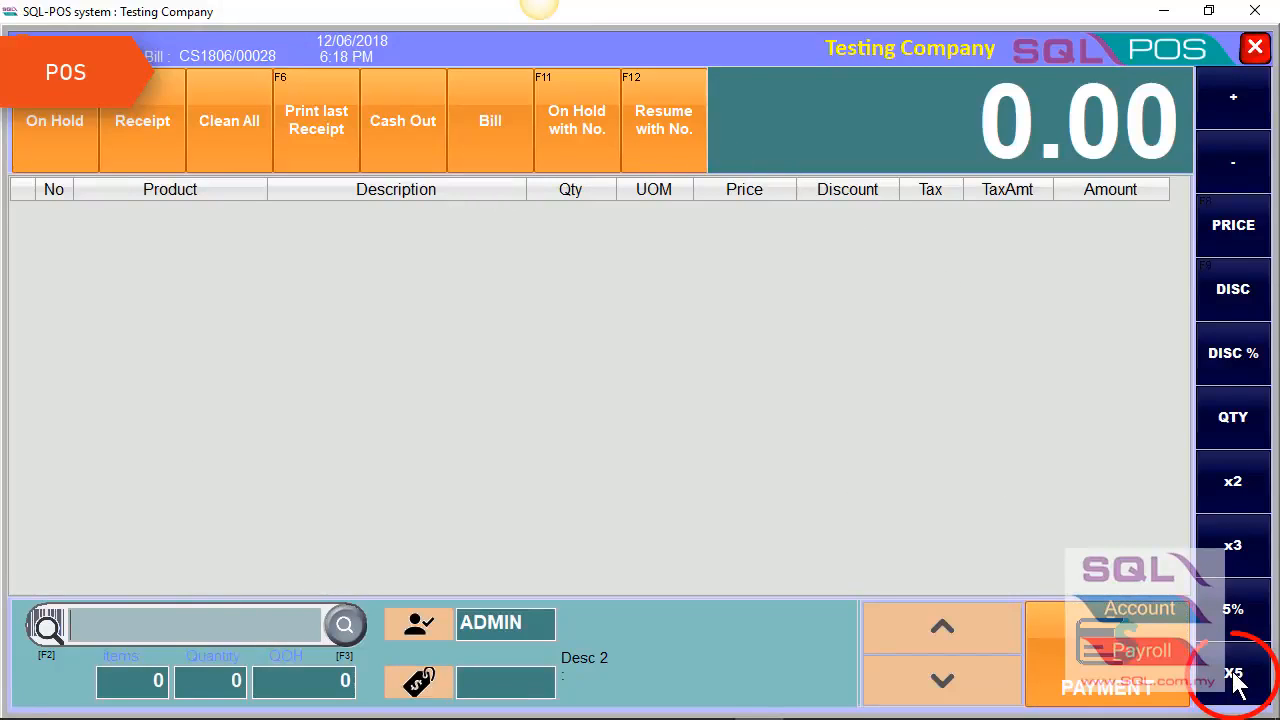
click(336, 634)
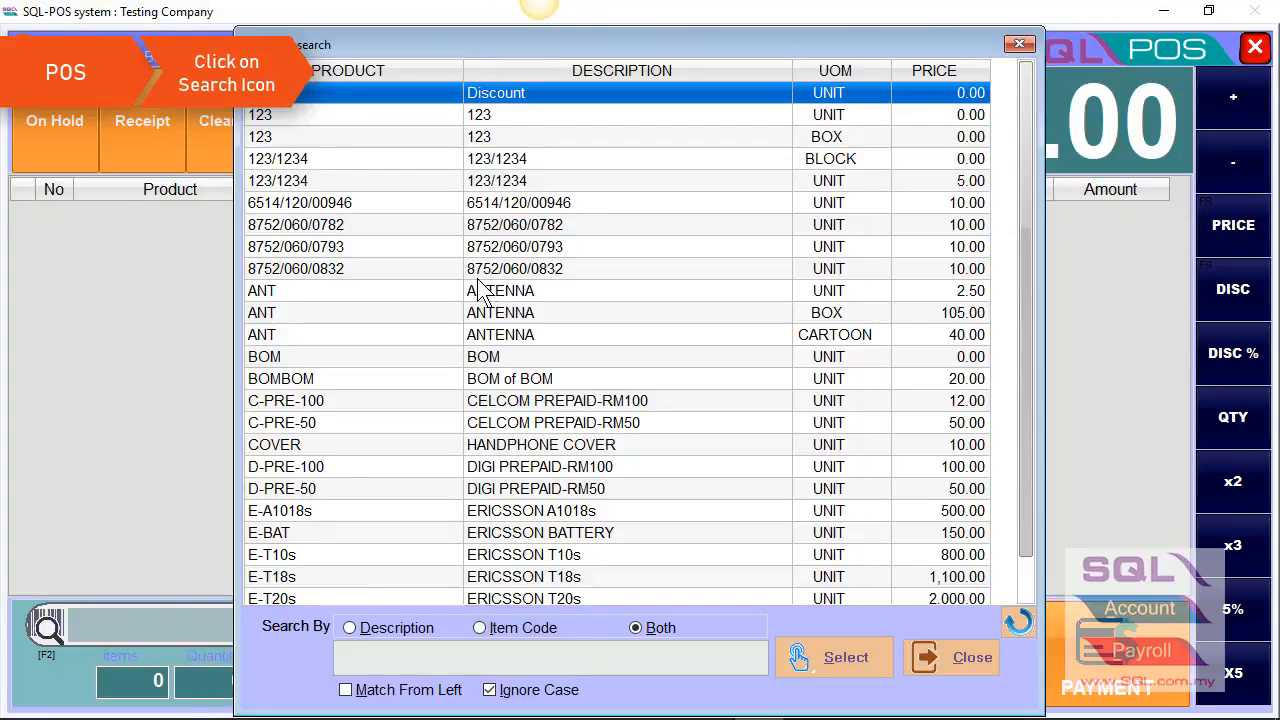
click(480, 293)
double_click(480, 296)
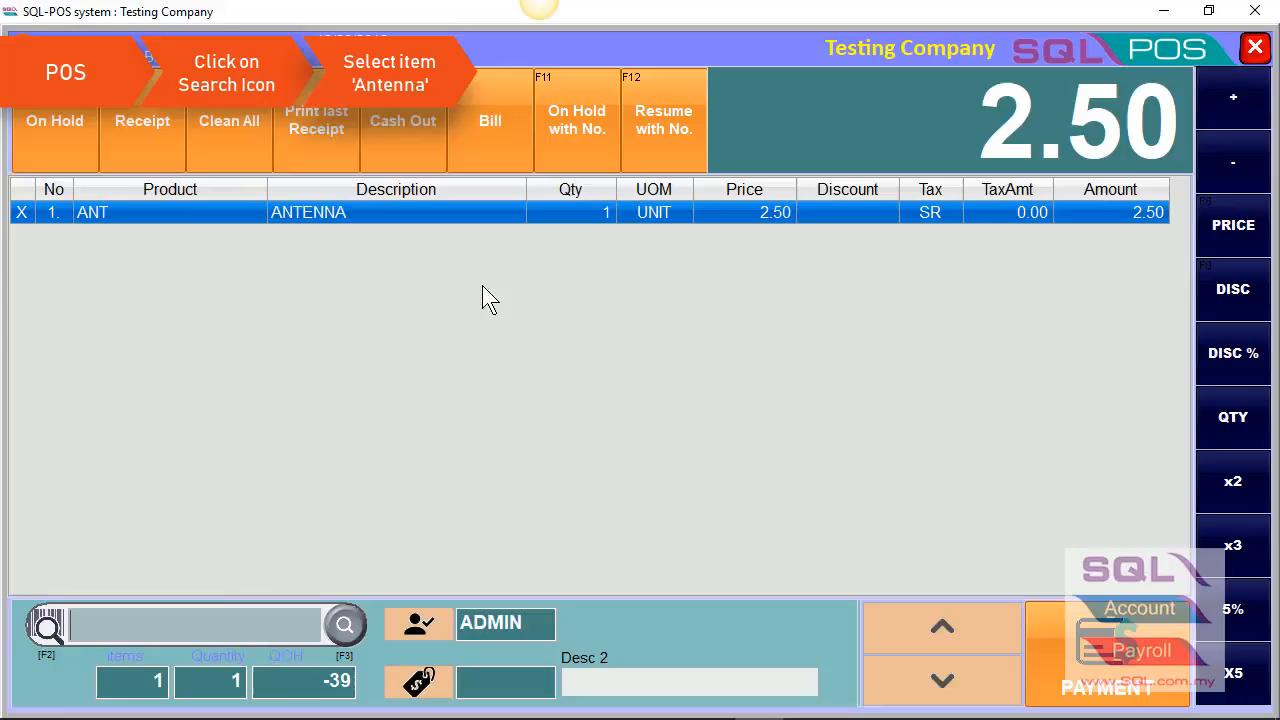
click(1228, 675)
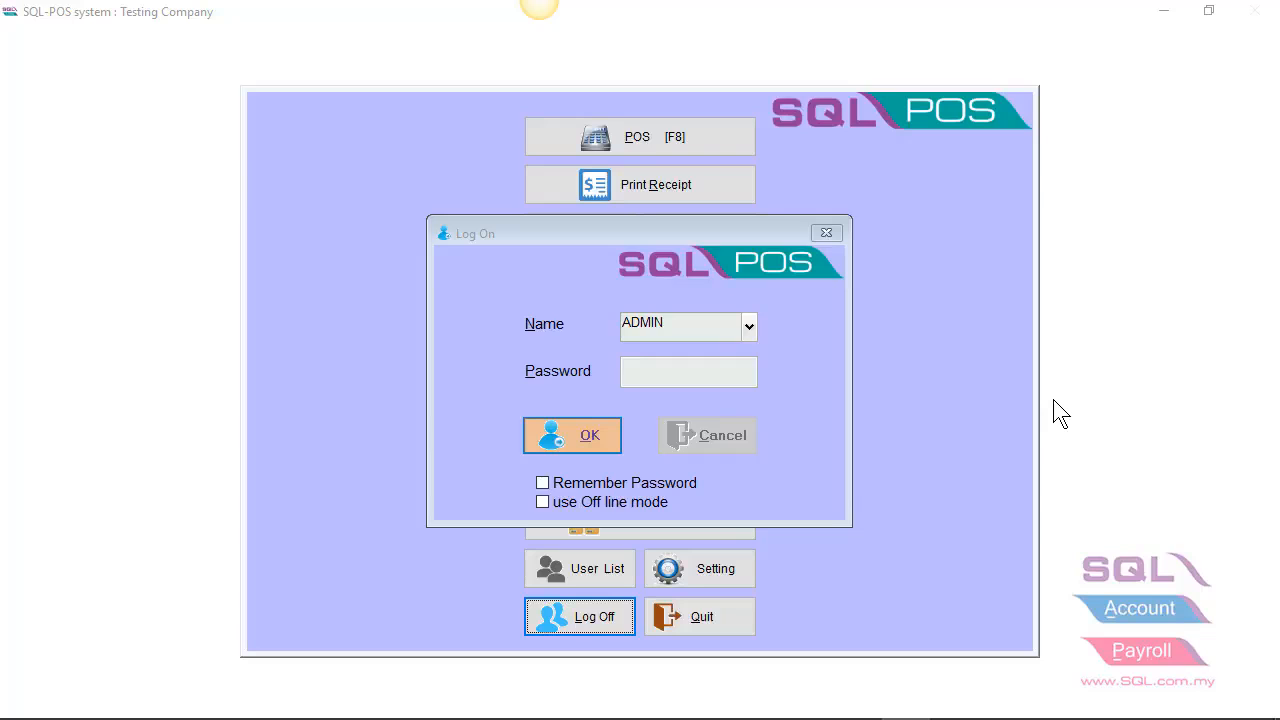
Step: Log on in off line mode, entering the account password
click(636, 506)
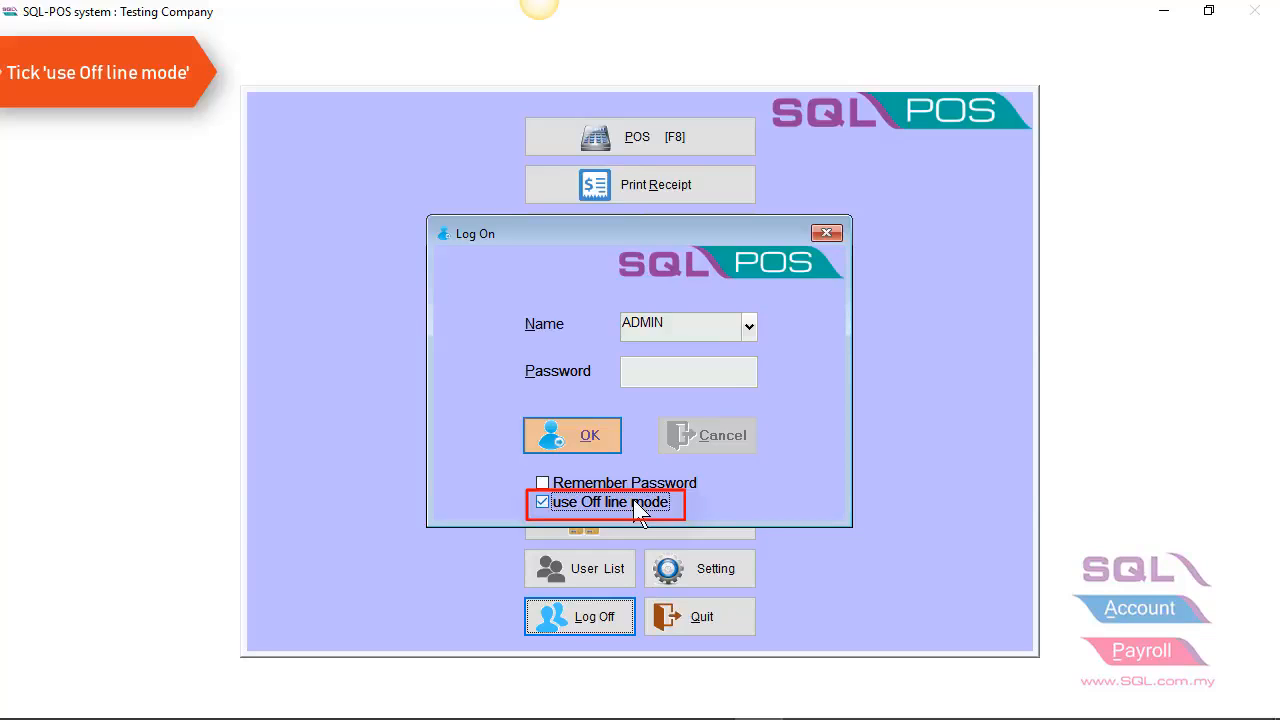
click(657, 373)
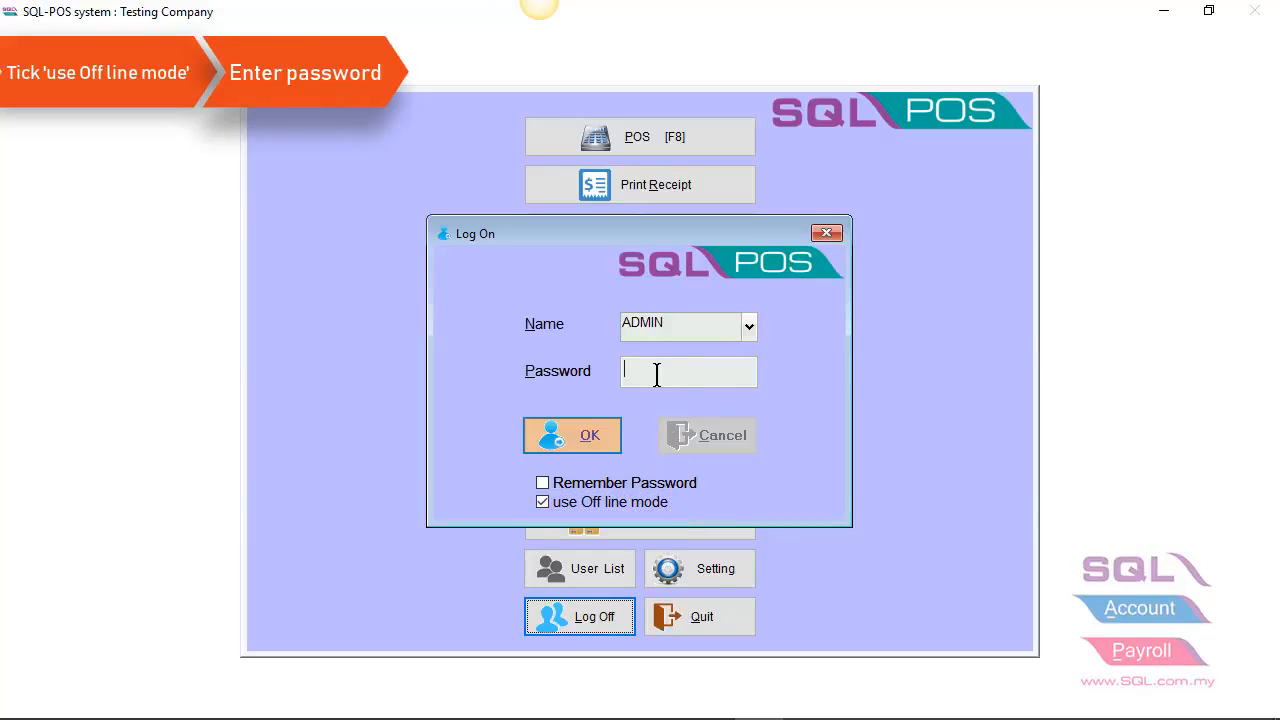
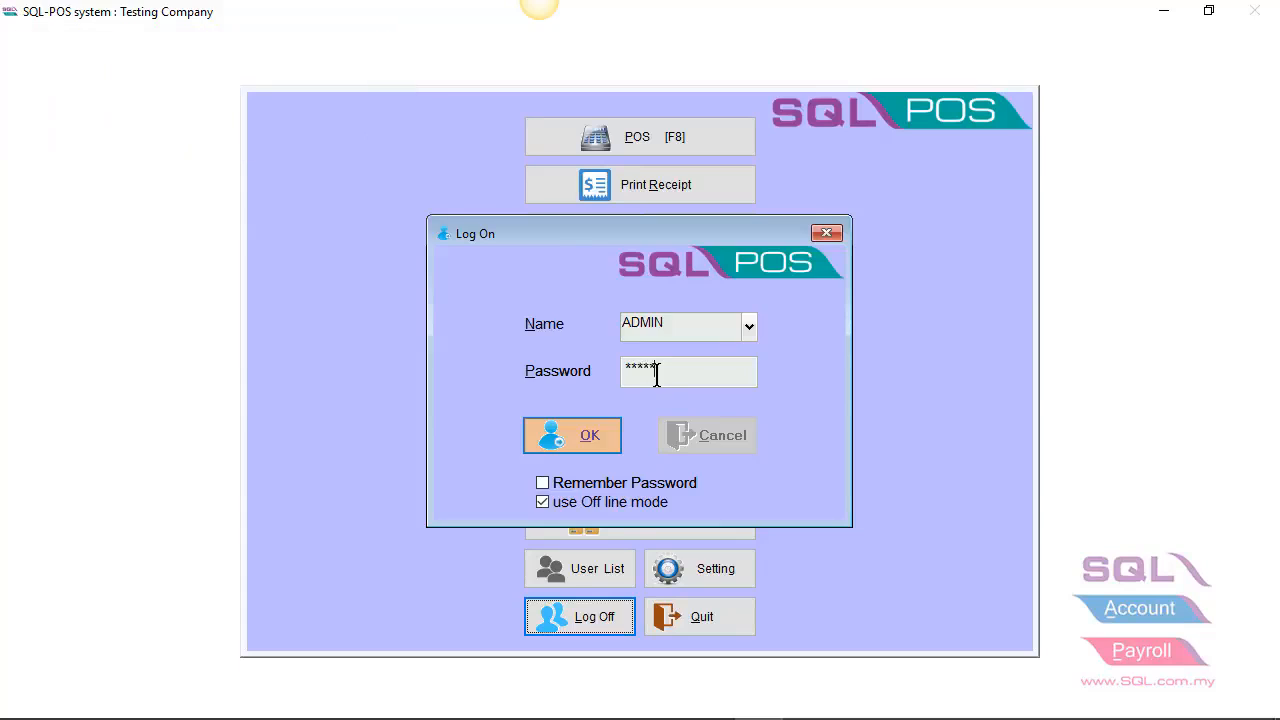
key(Return)
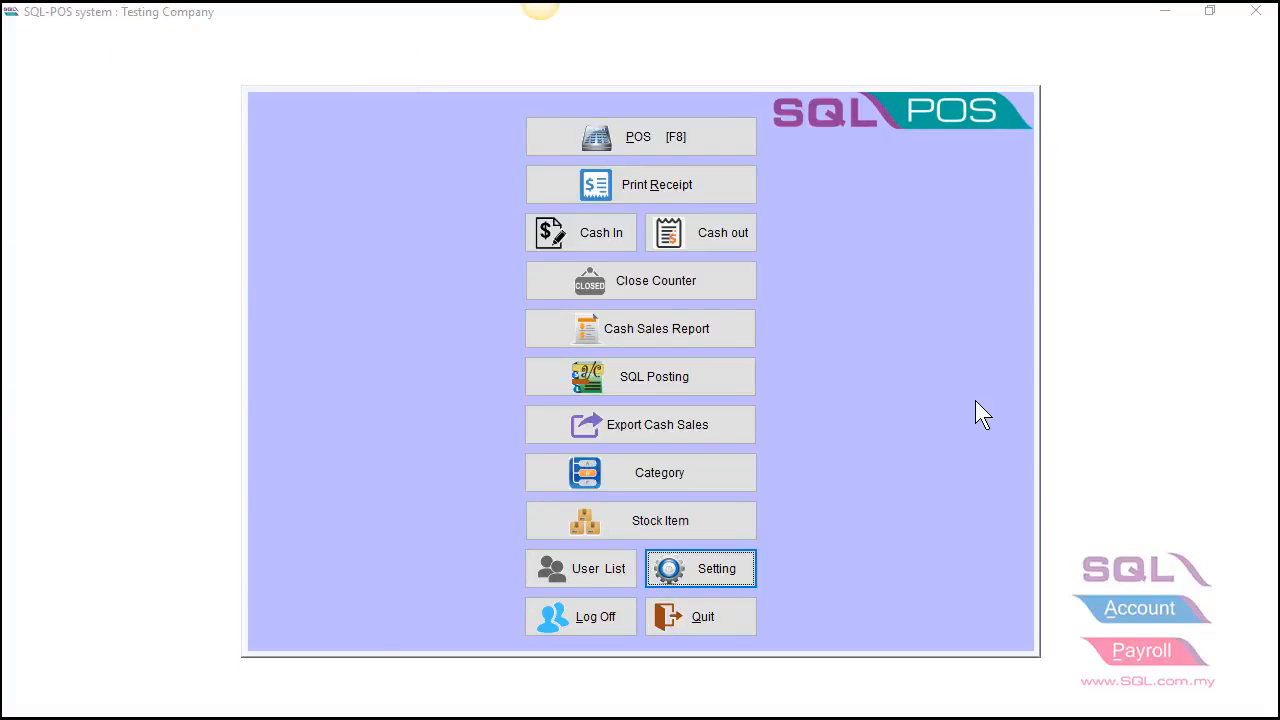